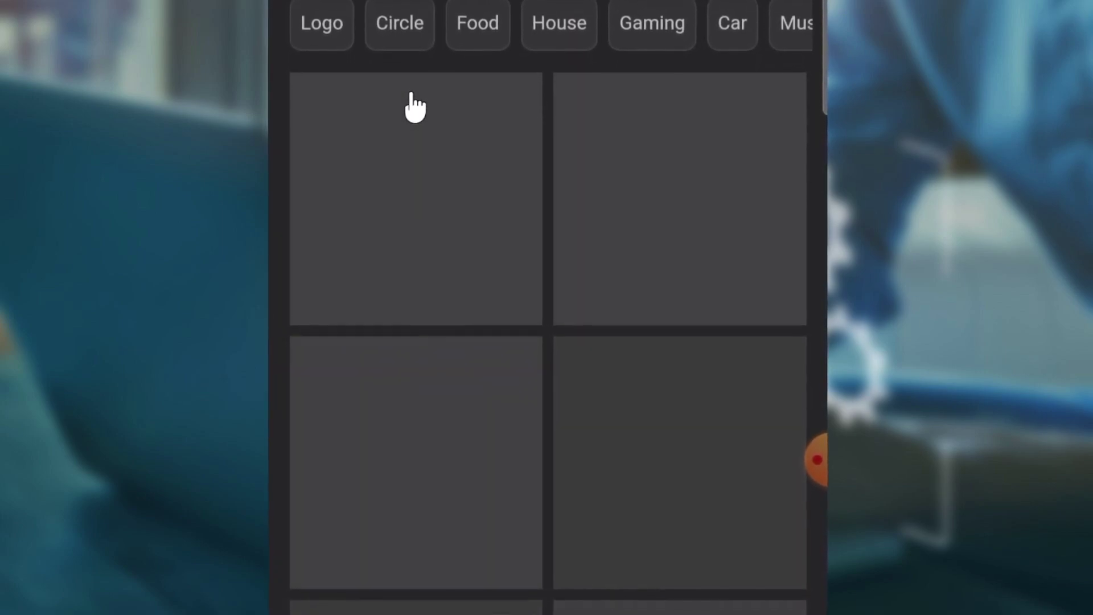
# Step: Add a heading to the blank page, enlarge it to most of the page width and make it read "MAPS PLUMBING"
pyautogui.scroll(-5, 409, 166)
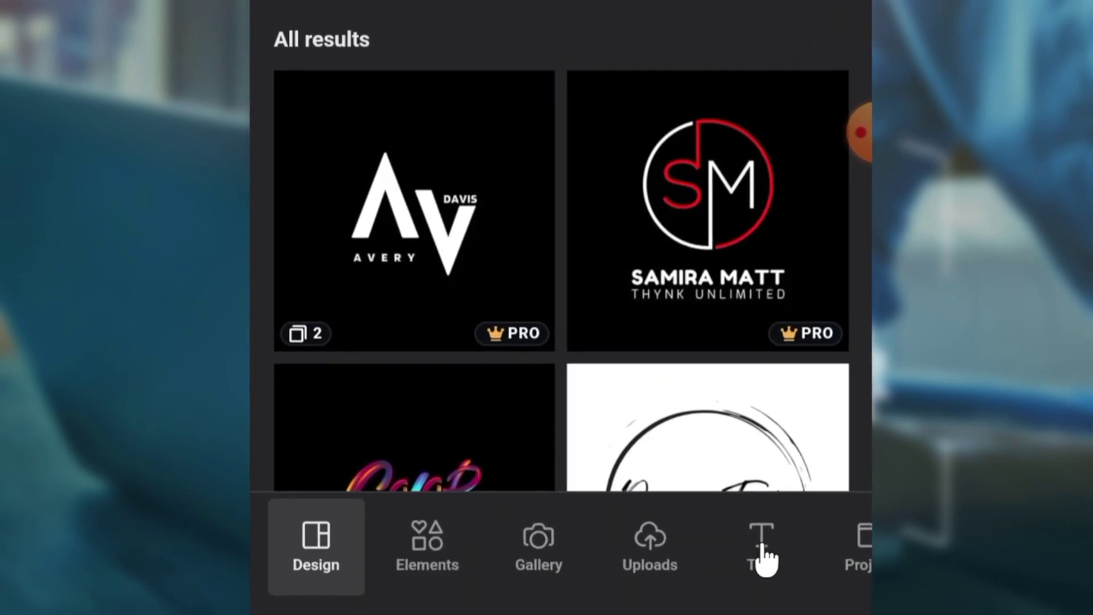
pyautogui.click(753, 602)
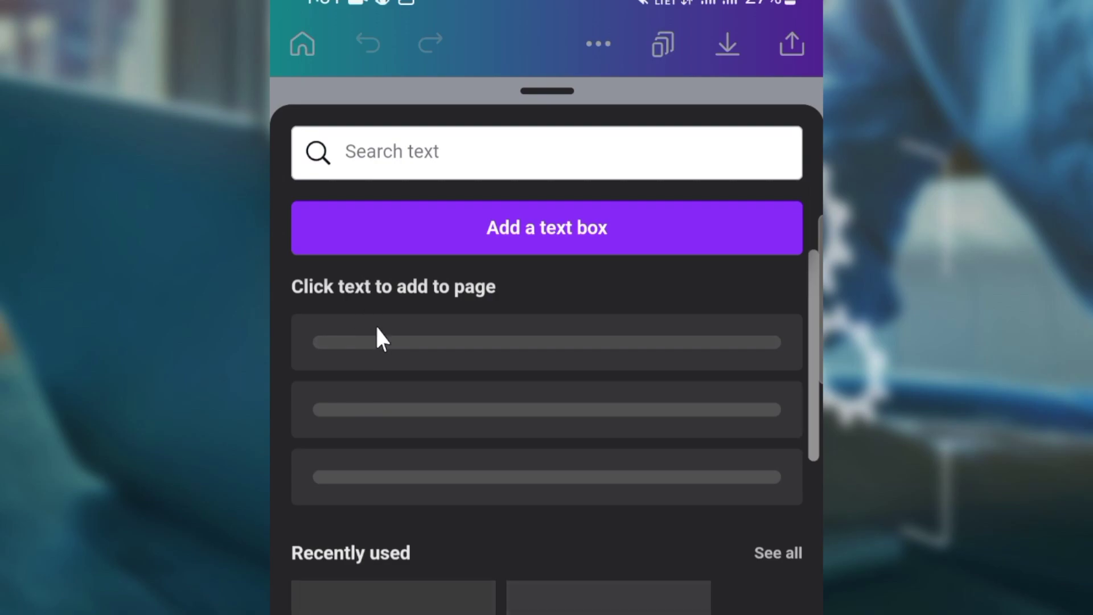
pyautogui.click(407, 359)
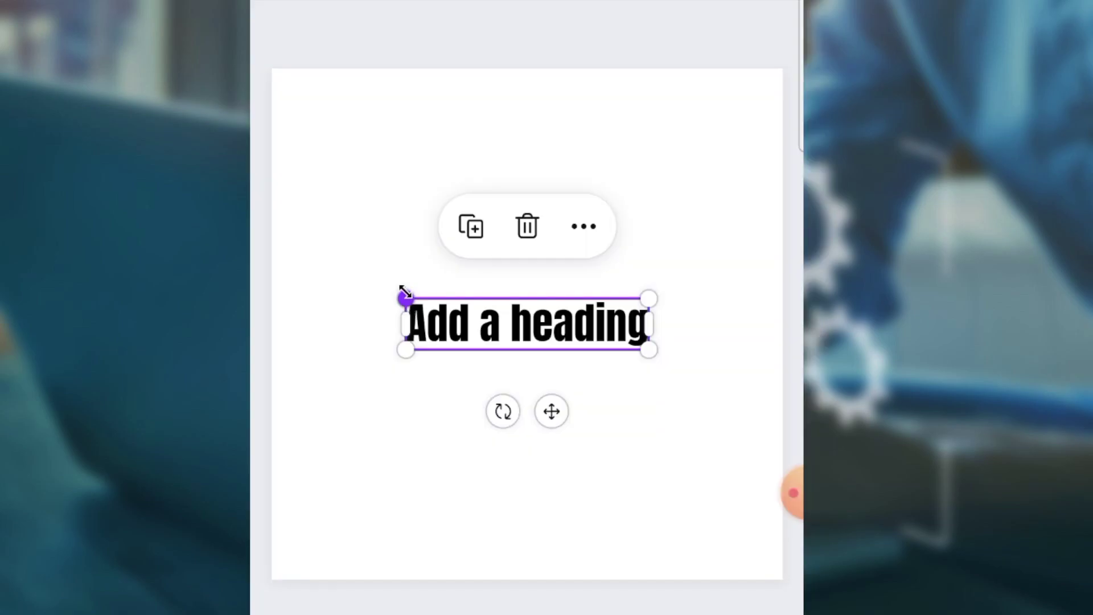
pyautogui.moveTo(358, 284); pyautogui.dragTo(308, 279)
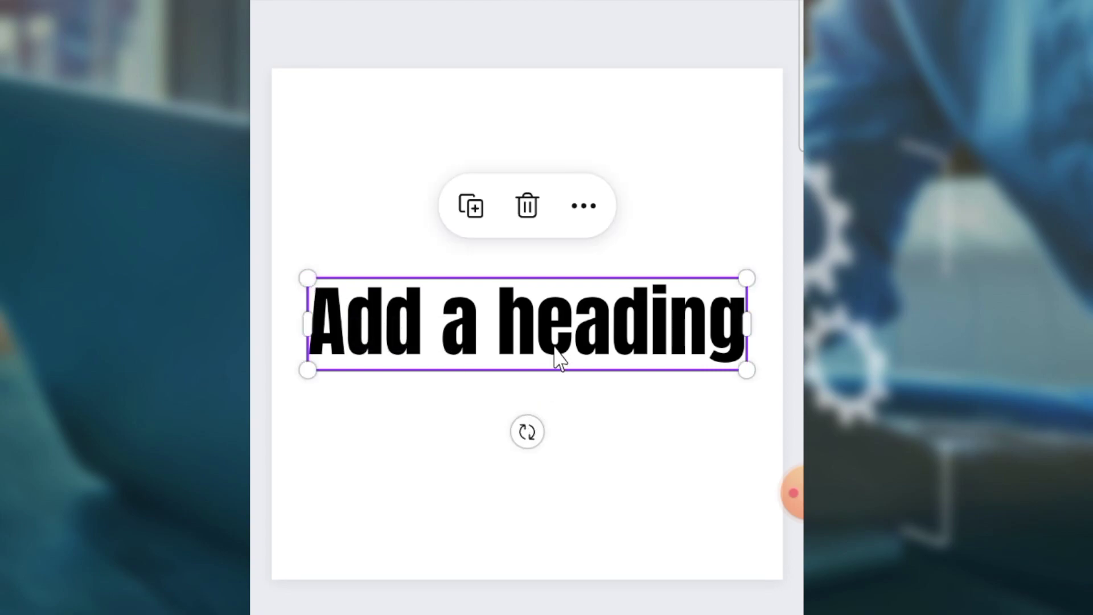
pyautogui.moveTo(563, 350); pyautogui.dragTo(564, 385)
pyautogui.click(588, 390)
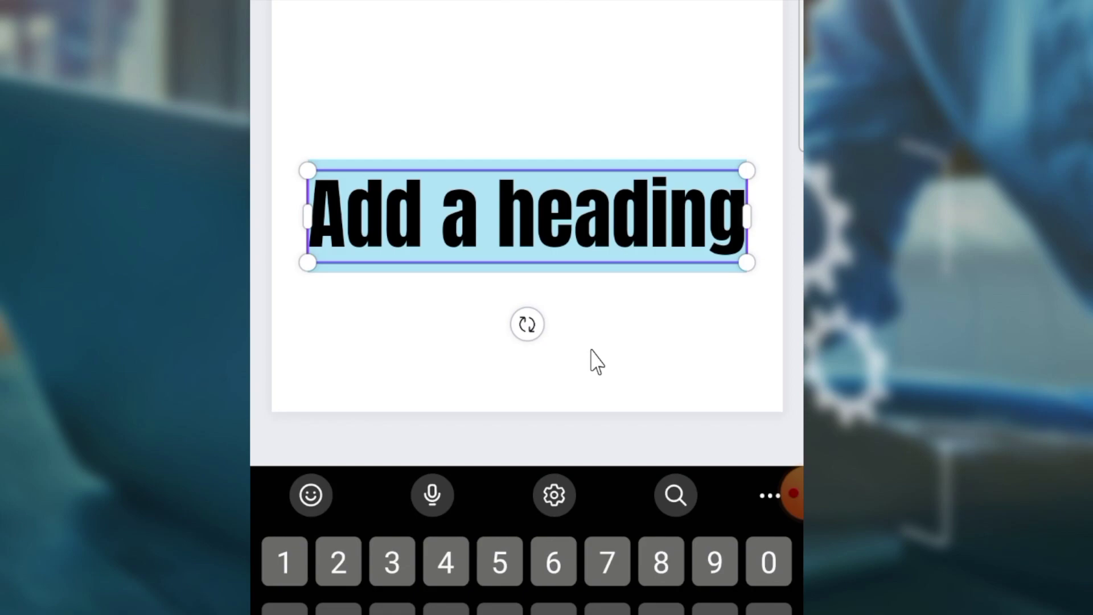
pyautogui.write('MAPS PLUMBING')
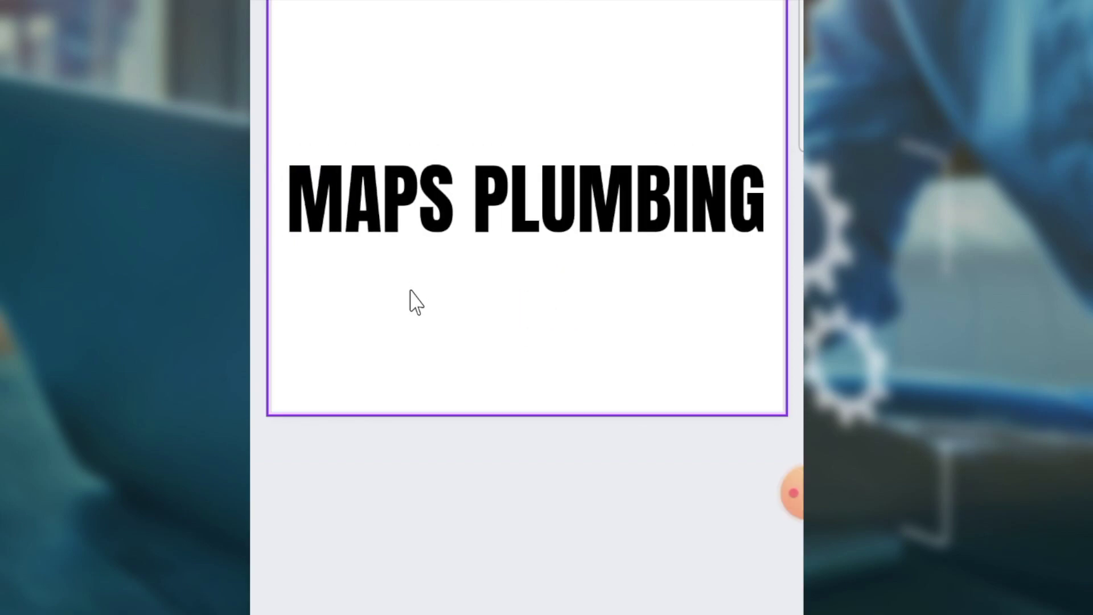
# Step: Duplicate the heading beneath the original and turn the copy into a smaller tagline reading "If Water runs though it, we do it."
pyautogui.click(477, 272)
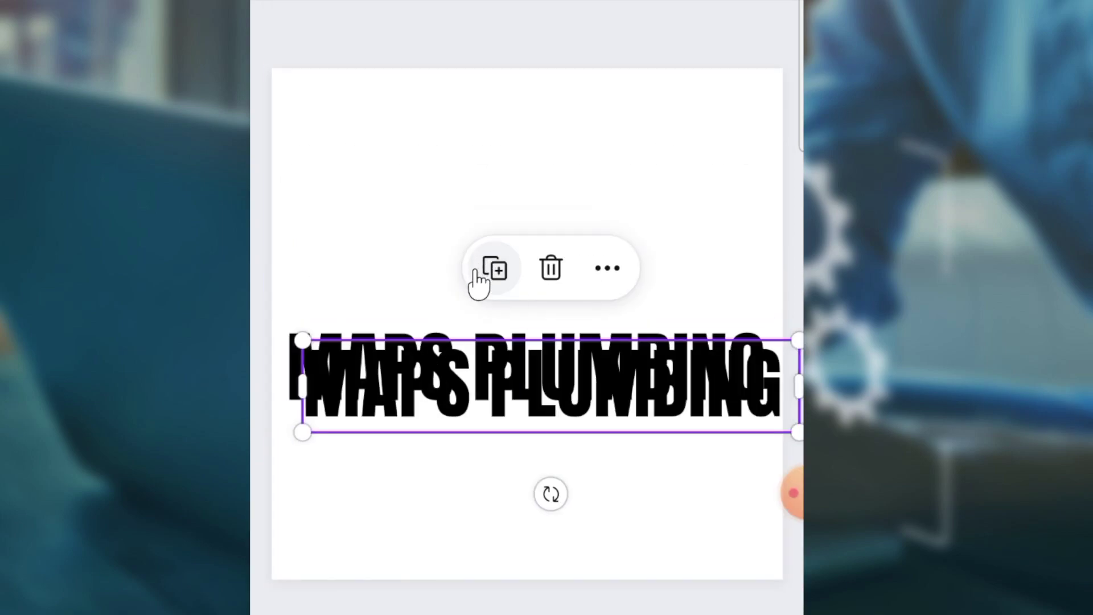
pyautogui.moveTo(486, 387); pyautogui.dragTo(484, 396)
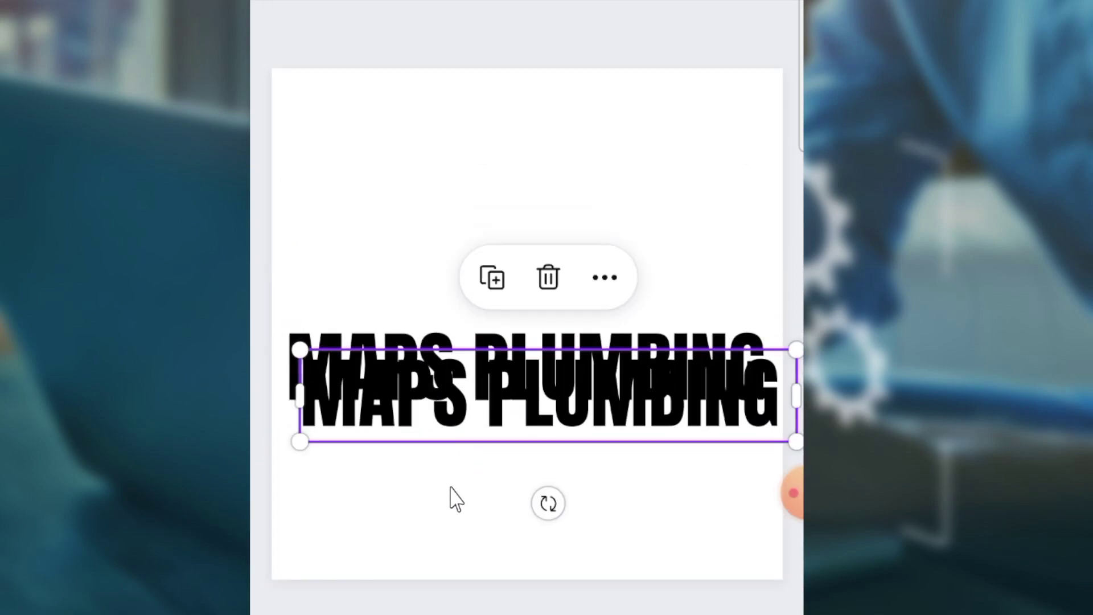
pyautogui.click(468, 410)
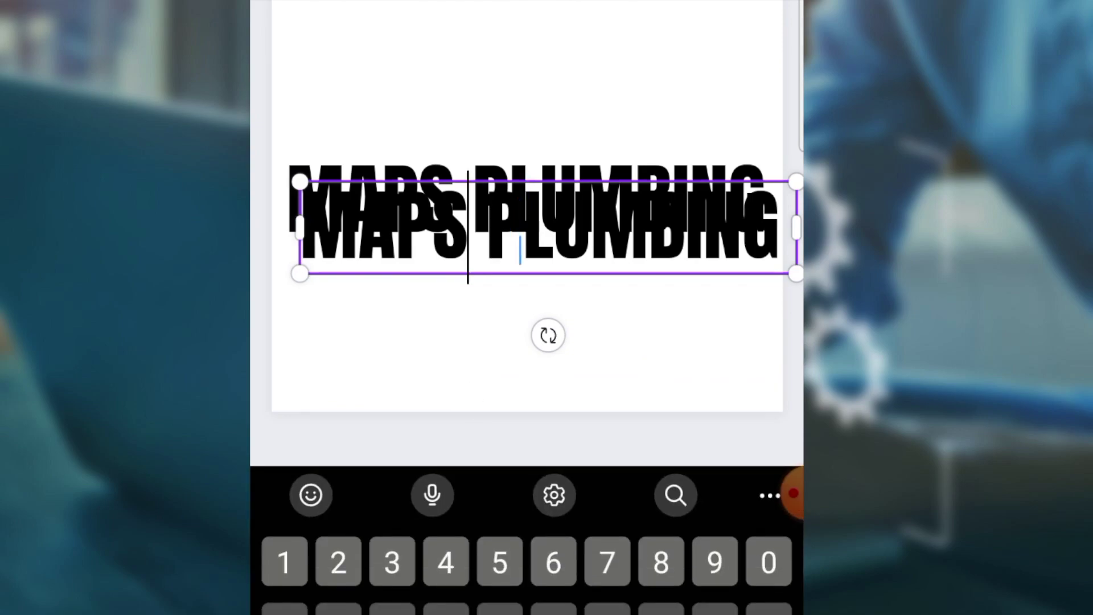
pyautogui.click(708, 597)
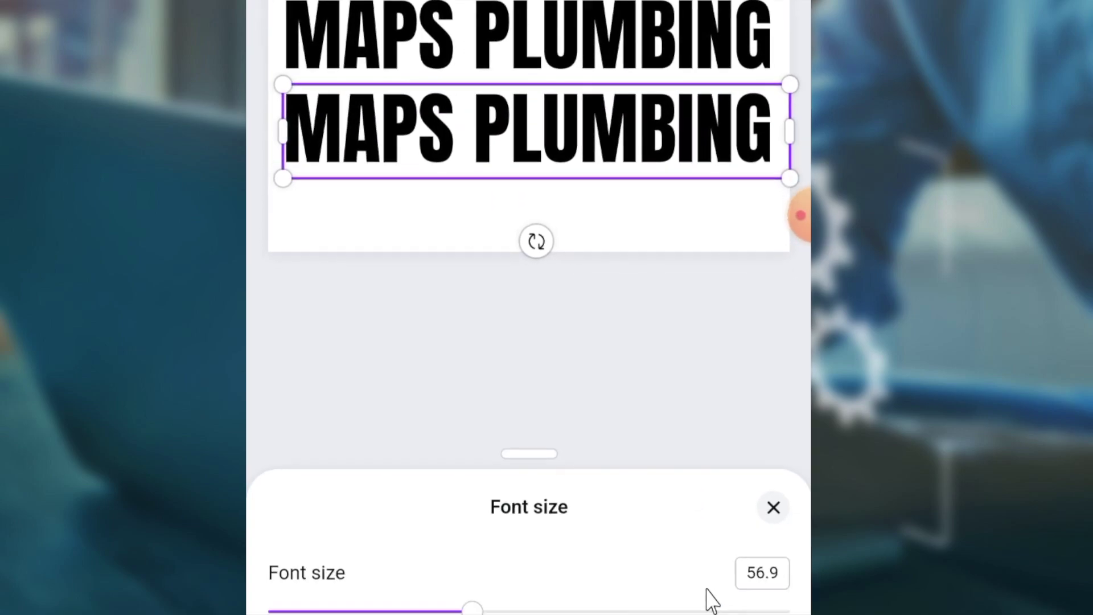
pyautogui.moveTo(473, 598); pyautogui.dragTo(340, 556)
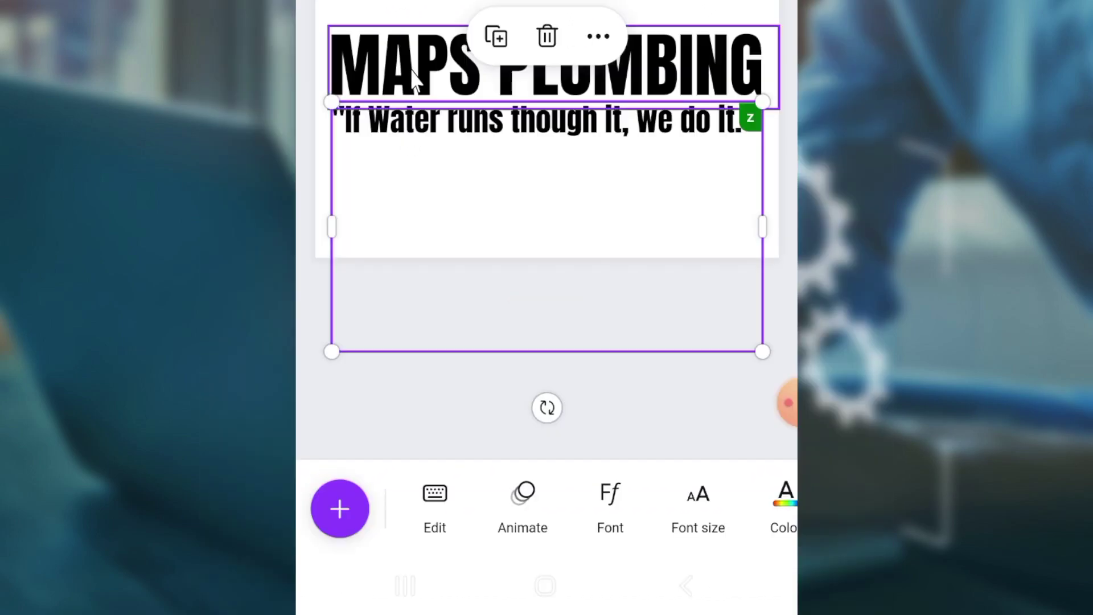
# Step: Recolour the MAPS PLUMBING heading light blue and apply the change to all black text in the design
pyautogui.click(418, 86)
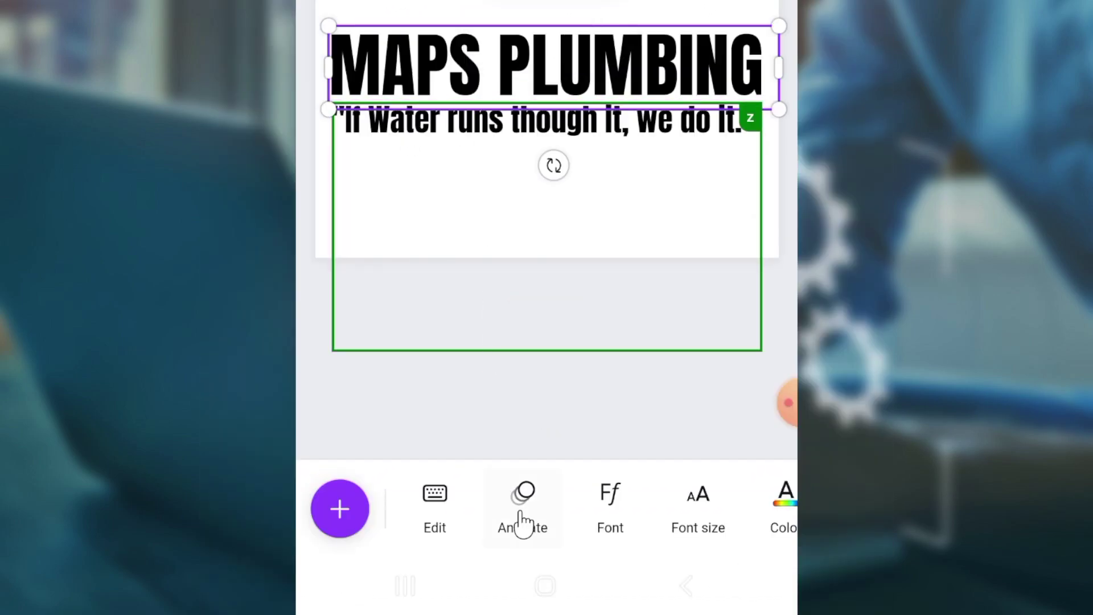
pyautogui.click(783, 511)
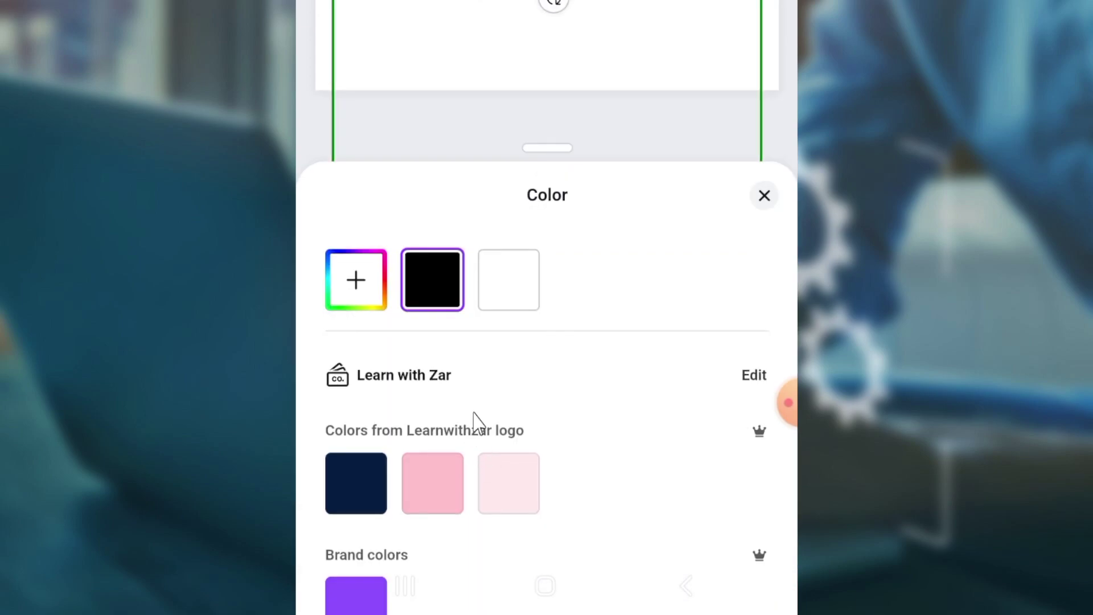
pyautogui.scroll(-15, 556, 487)
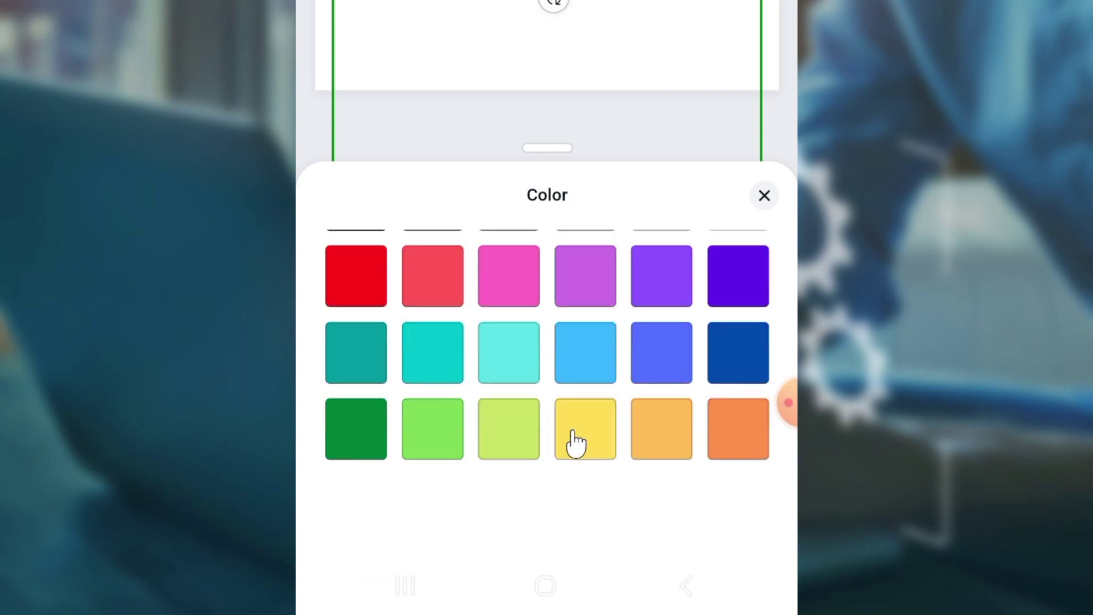
pyautogui.click(592, 356)
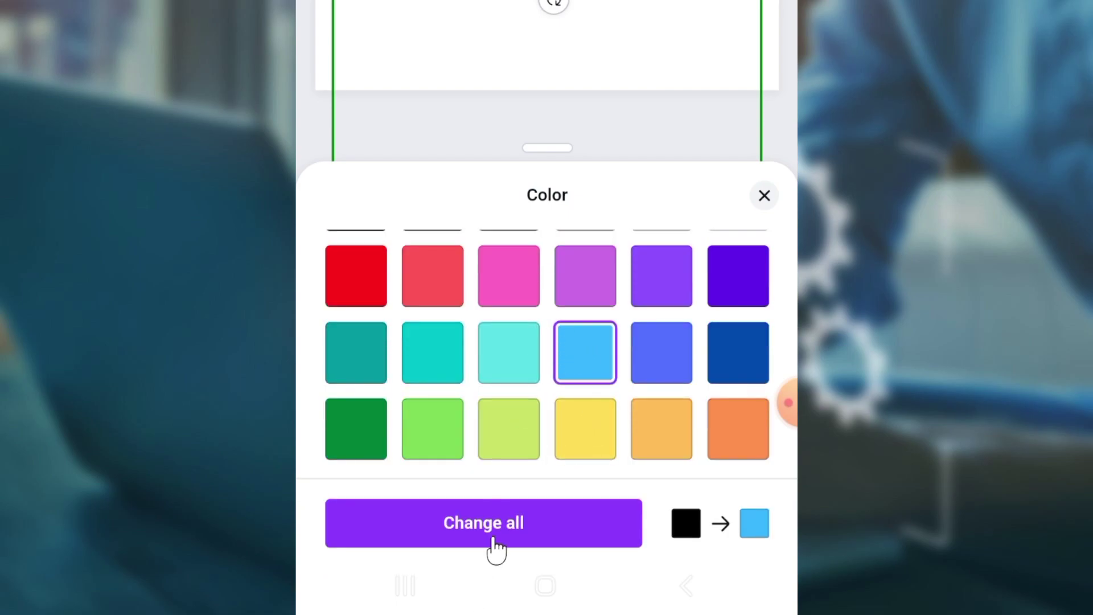
pyautogui.click(495, 547)
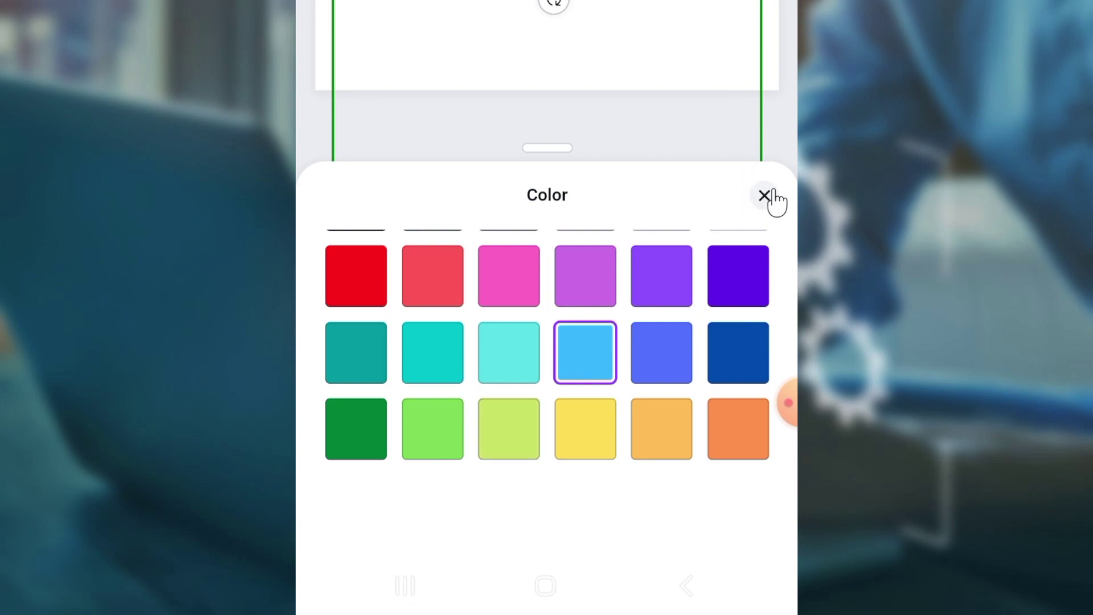
pyautogui.click(687, 156)
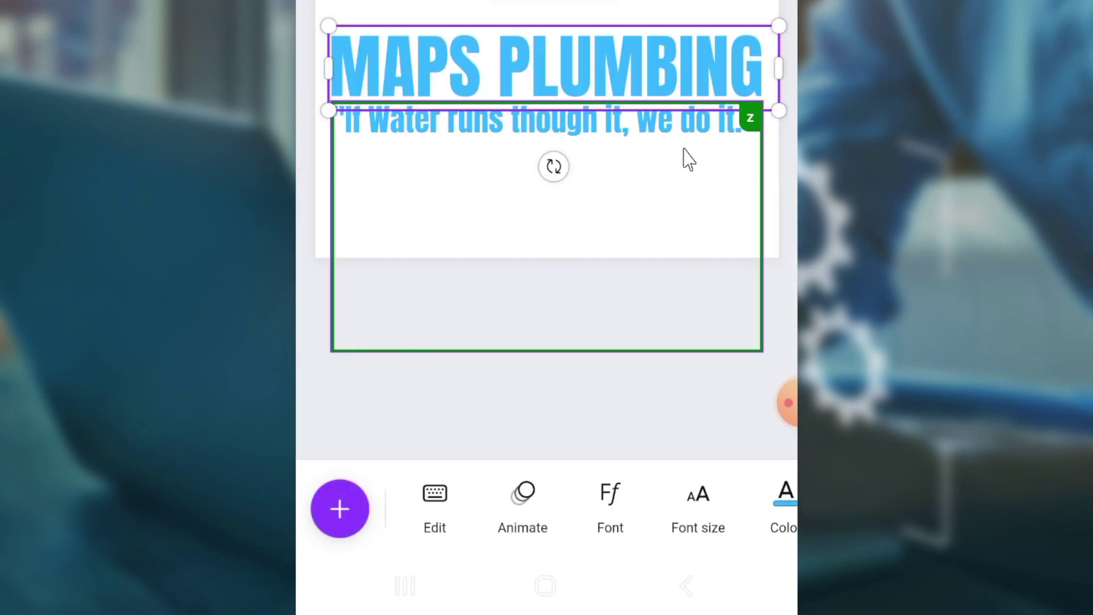
pyautogui.click(685, 163)
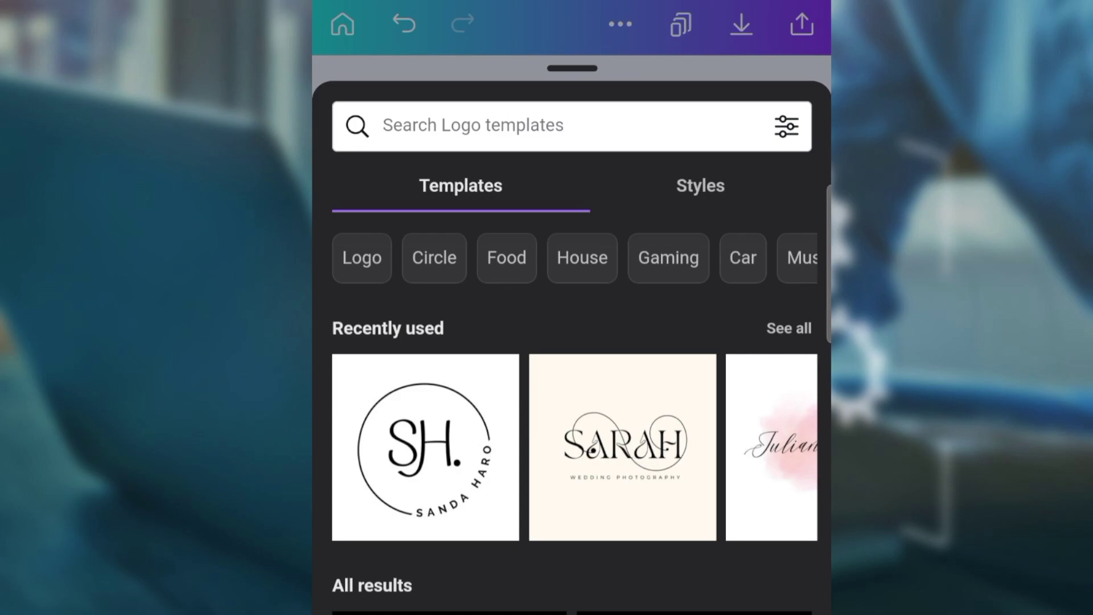
# Step: Upload the saved MAPS PLUMBING logo image from the recent files and place it on the page
pyautogui.click(594, 589)
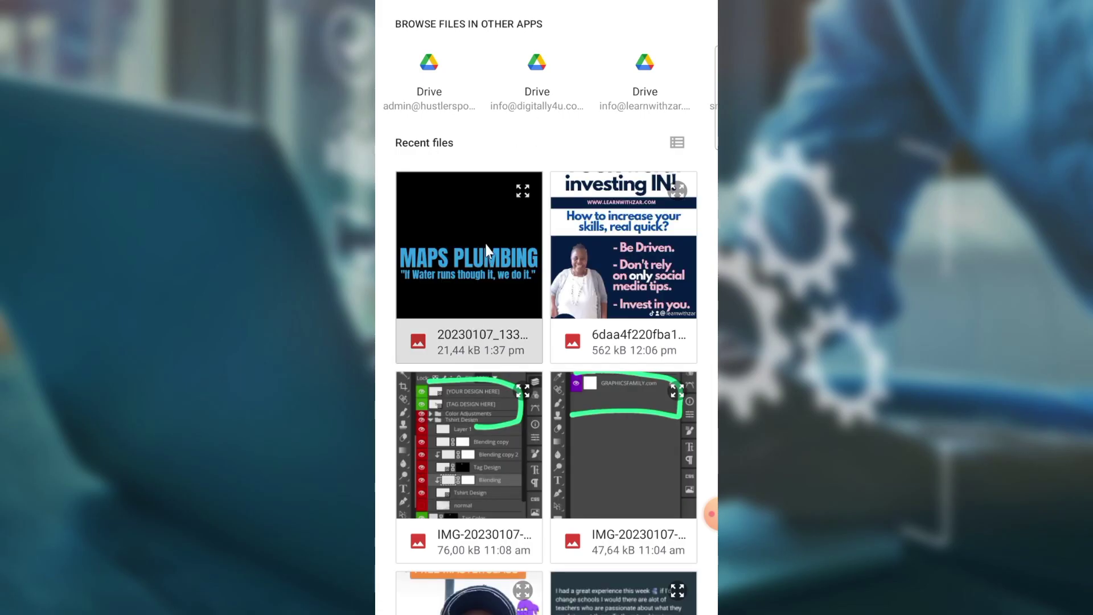
pyautogui.click(497, 280)
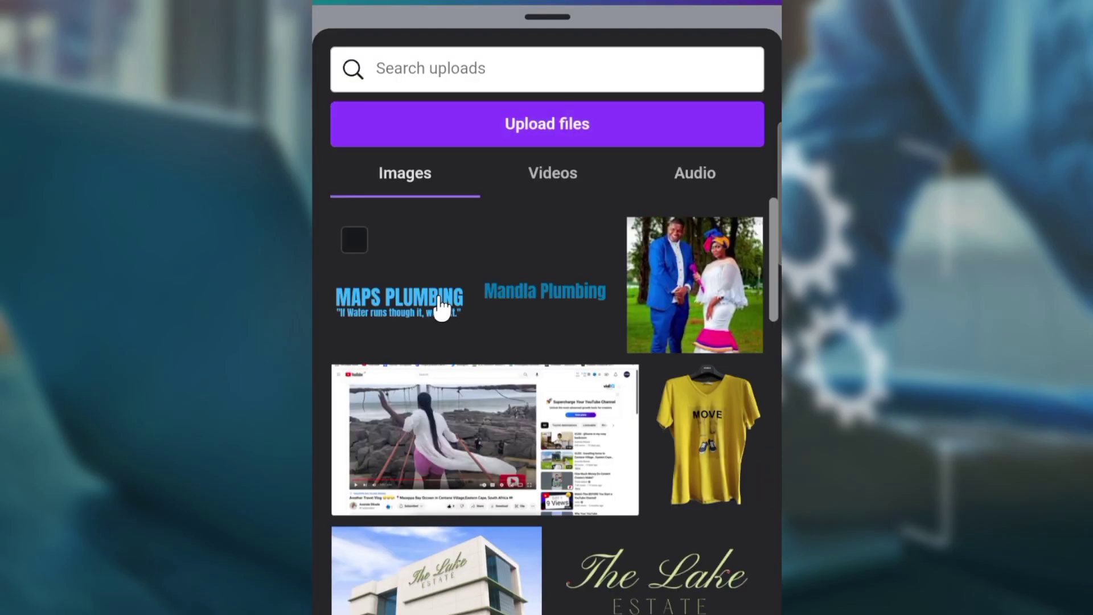
pyautogui.click(401, 284)
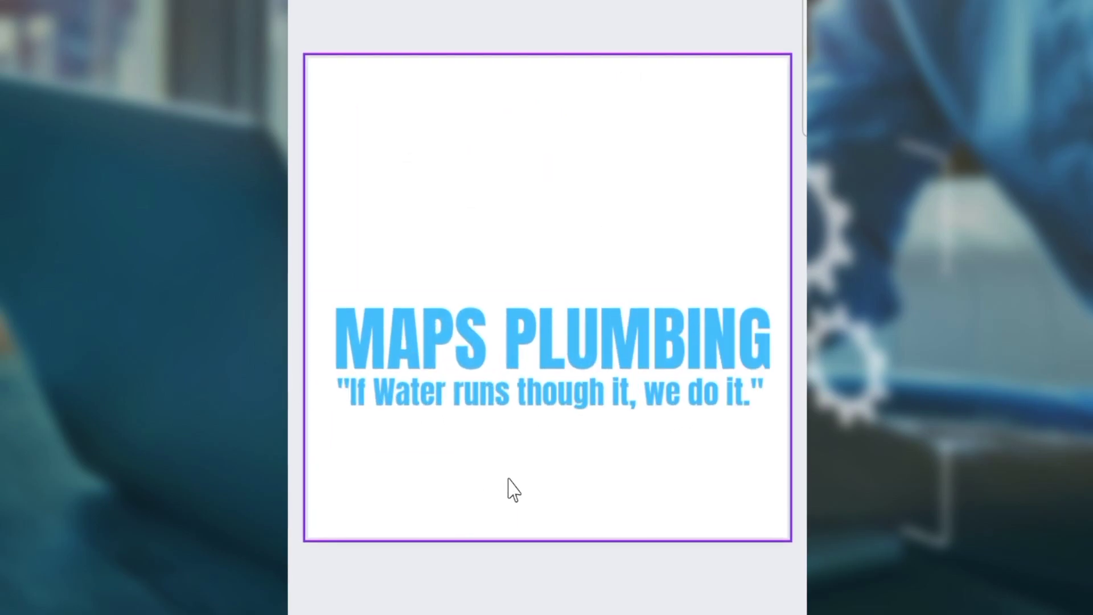
# Step: Apply the Shake style of the Liquify effect to the logo image
pyautogui.click(488, 385)
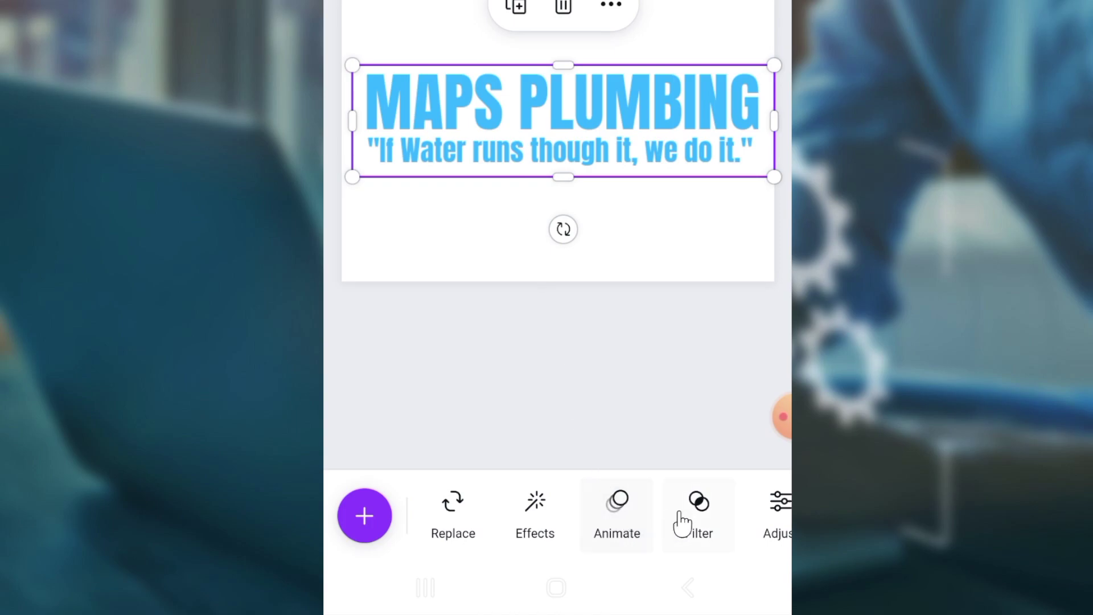
pyautogui.click(535, 521)
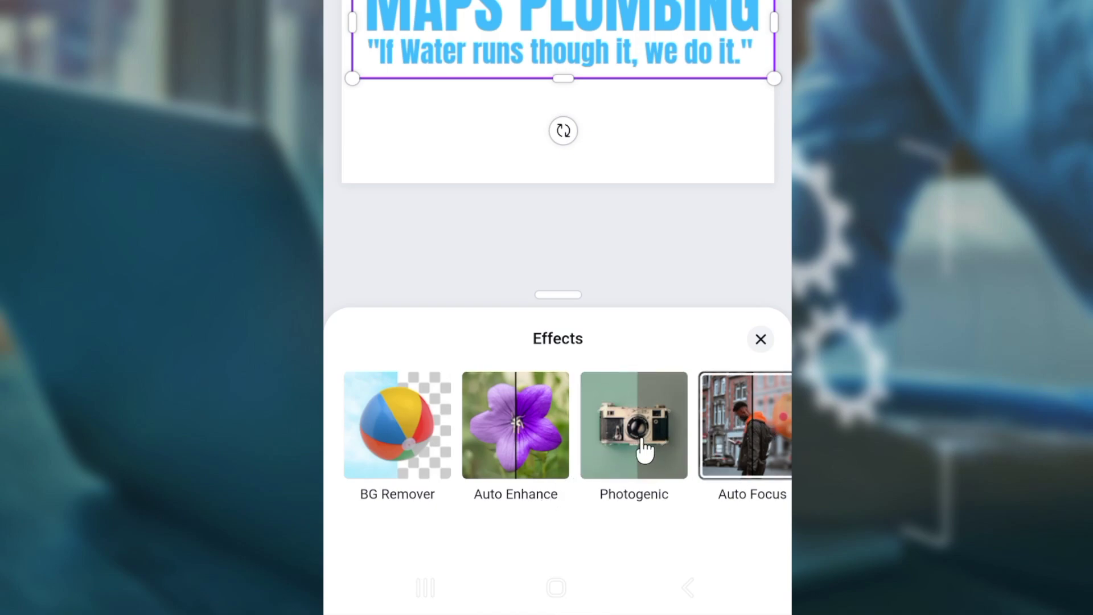
pyautogui.hscroll(3, 557, 425)
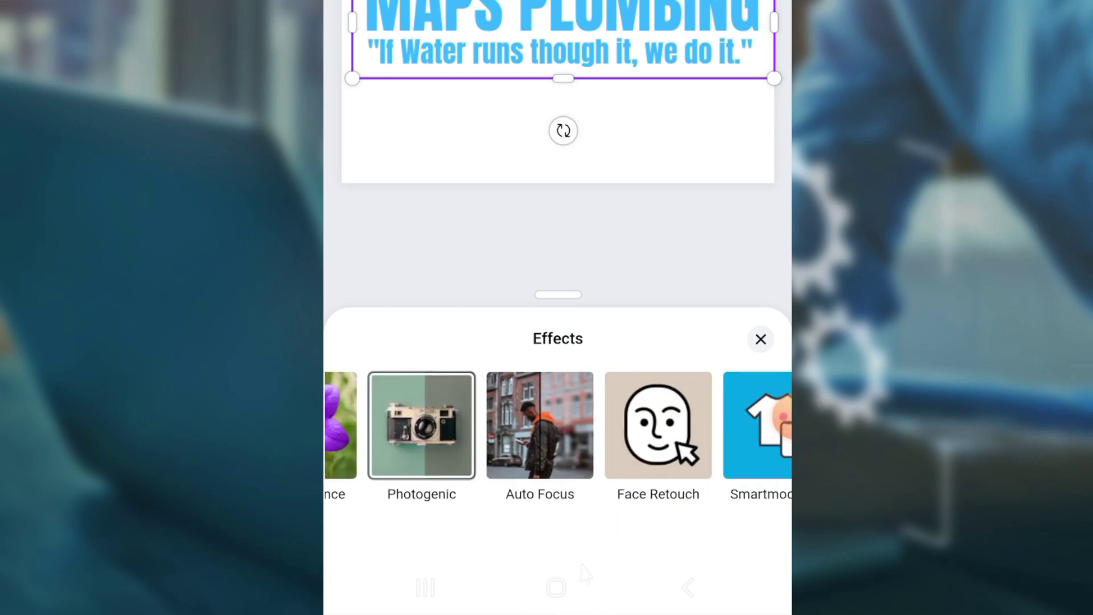
pyautogui.hscroll(3, 557, 425)
pyautogui.hscroll(8, 558, 426)
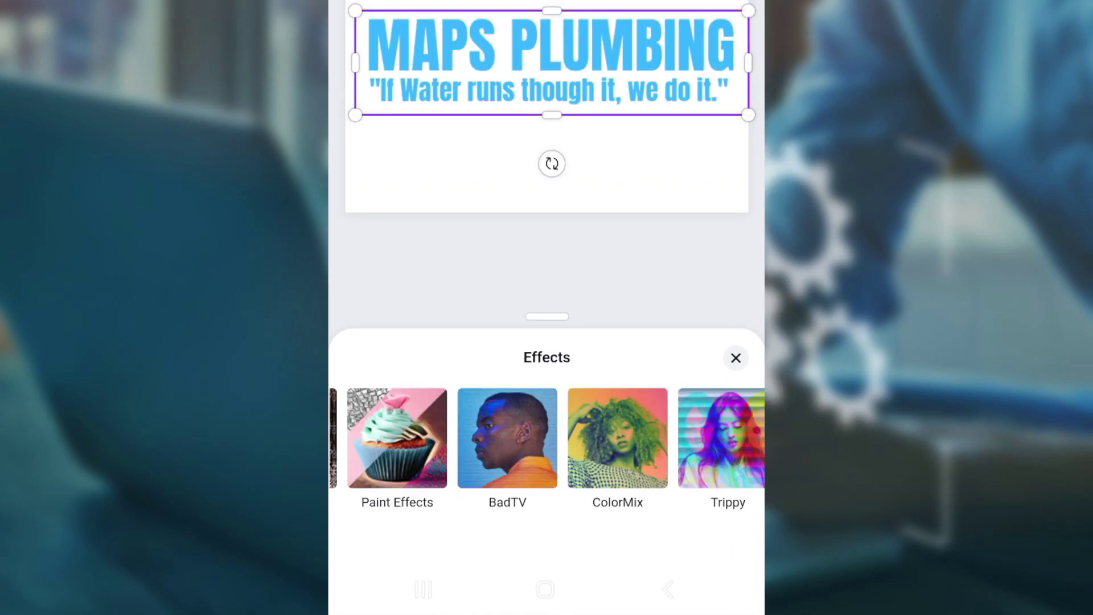
pyautogui.hscroll(4, 546, 438)
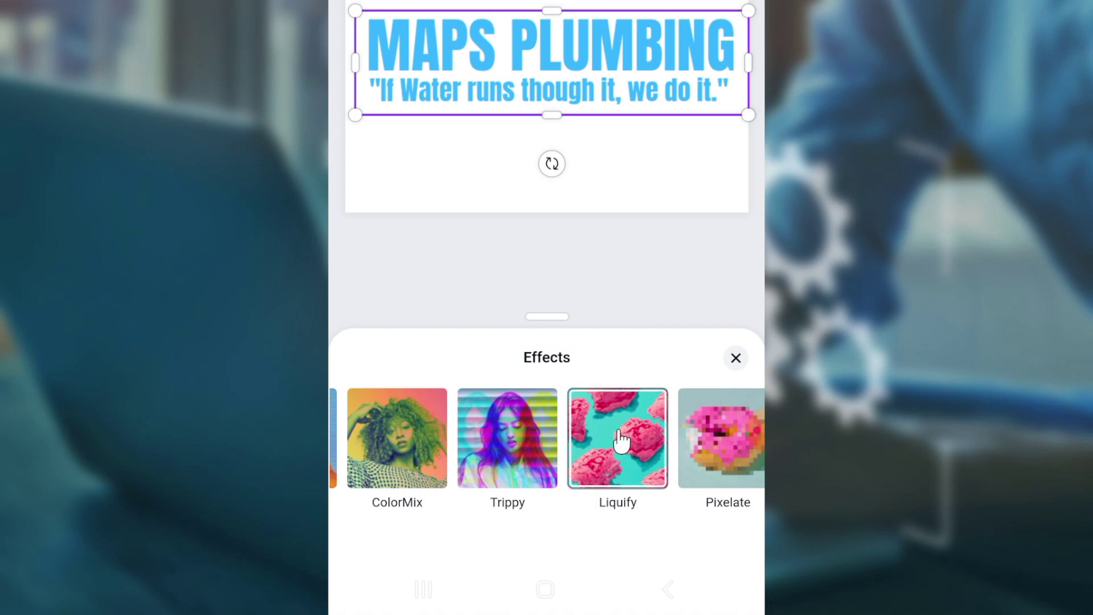
pyautogui.click(619, 438)
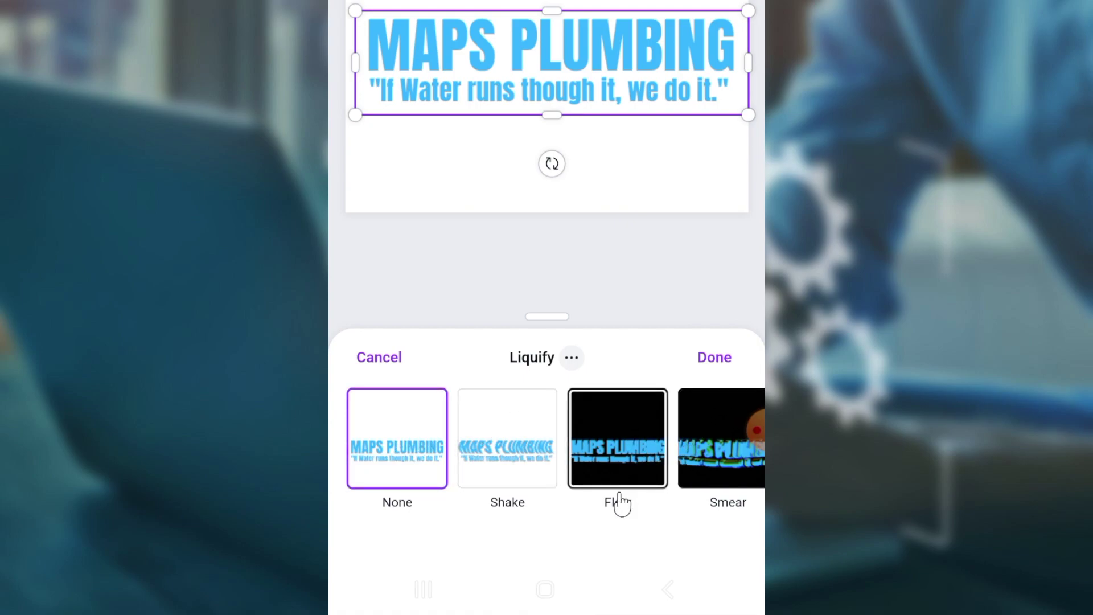
pyautogui.click(514, 455)
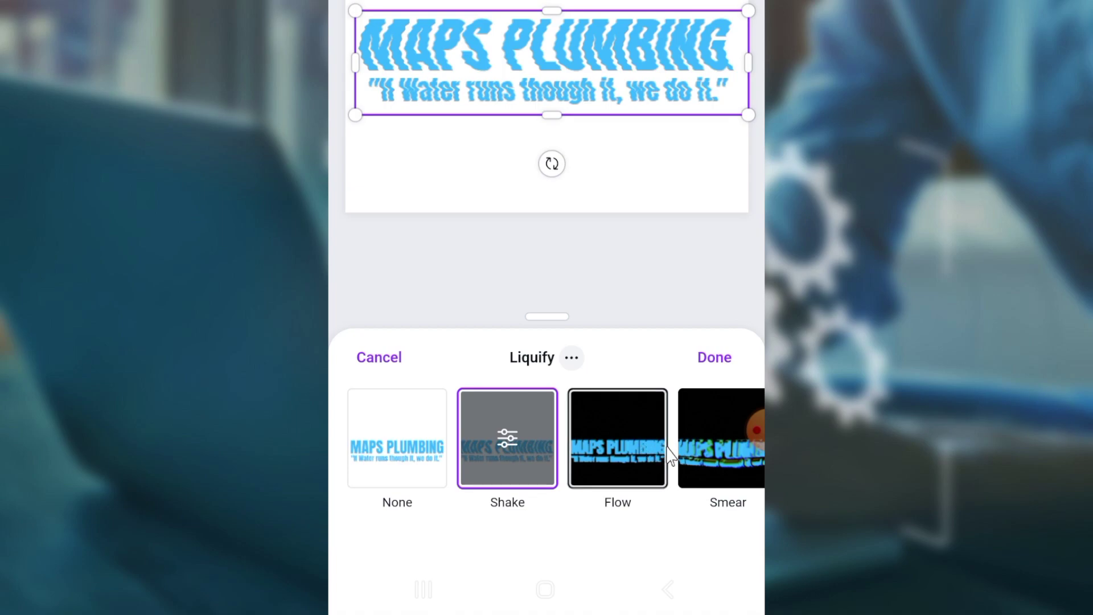
# Step: Switch the logo's Liquify style to Wobble with an amount of 0.0328 and a size of 4, and finish the effect
pyautogui.moveTo(702, 497); pyautogui.dragTo(569, 495)
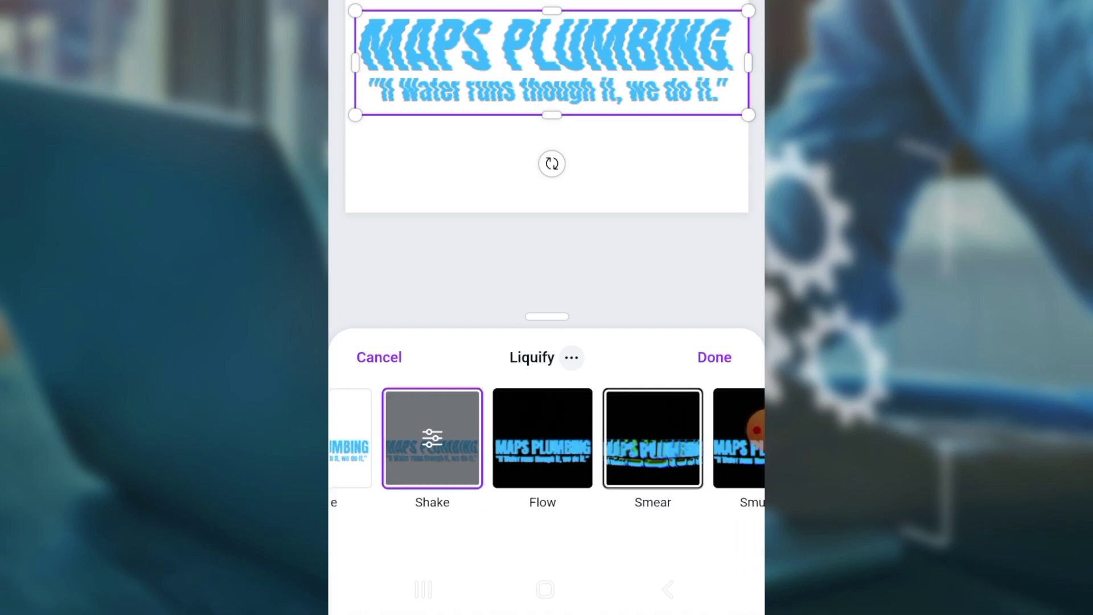
pyautogui.click(691, 488)
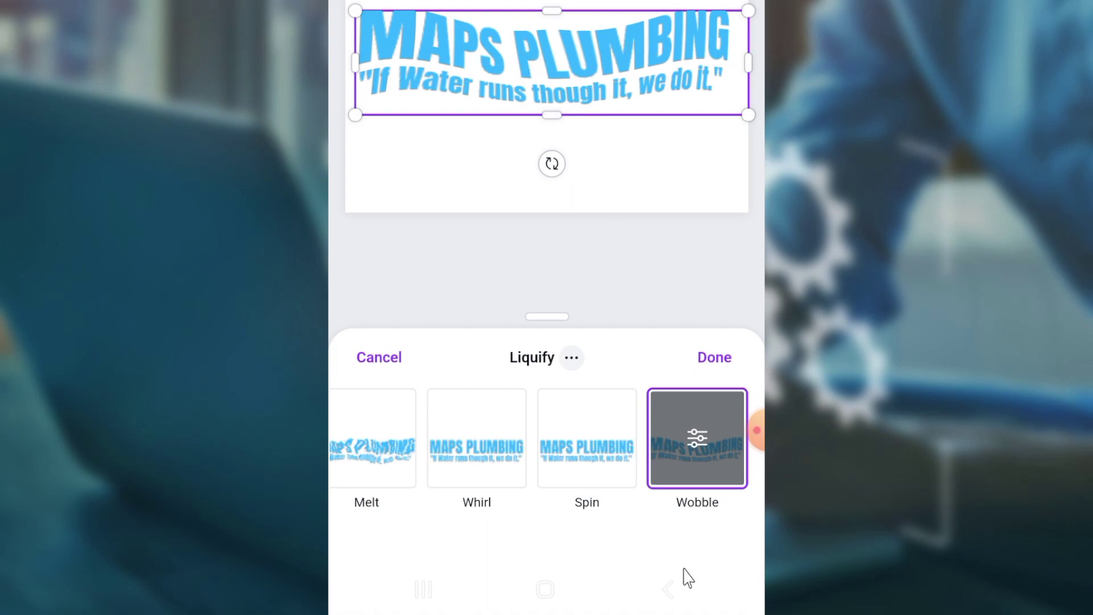
pyautogui.click(696, 446)
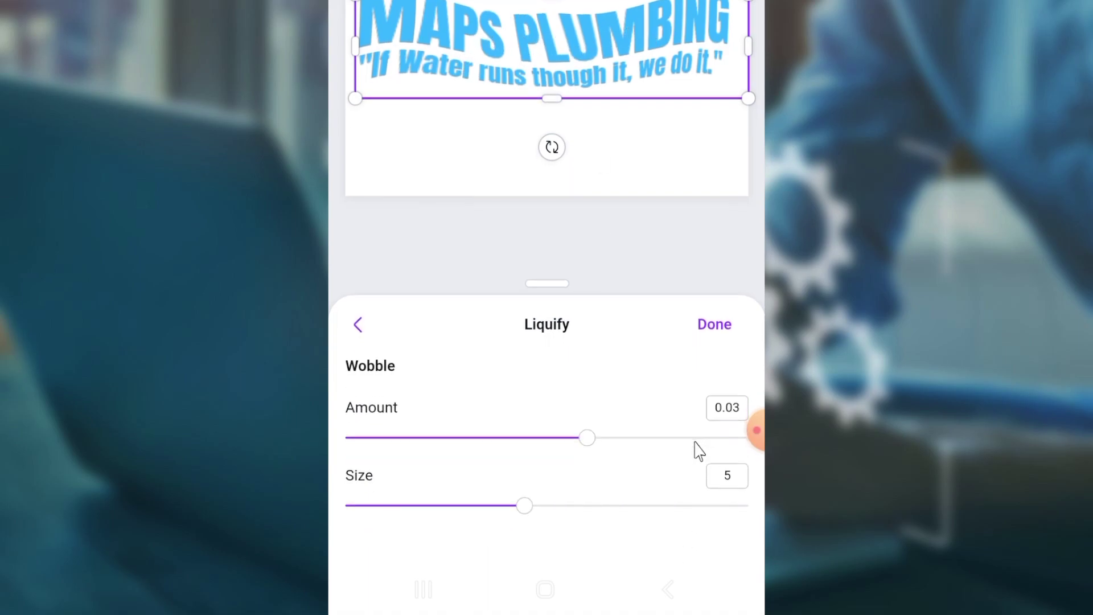
pyautogui.moveTo(588, 438); pyautogui.dragTo(367, 479)
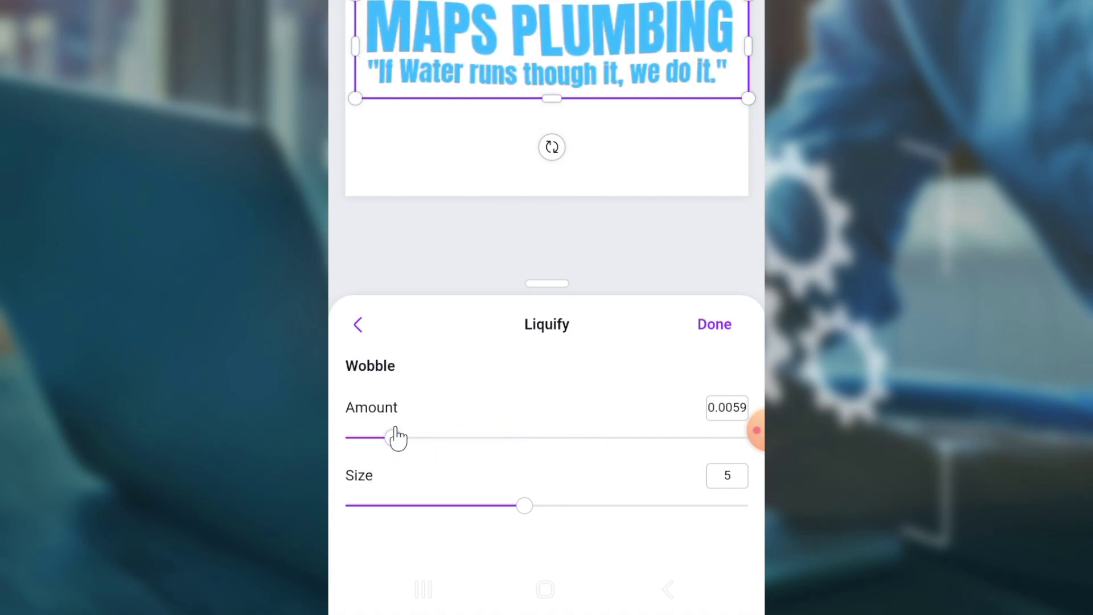
pyautogui.moveTo(396, 437); pyautogui.dragTo(613, 438)
pyautogui.moveTo(521, 505); pyautogui.dragTo(464, 499)
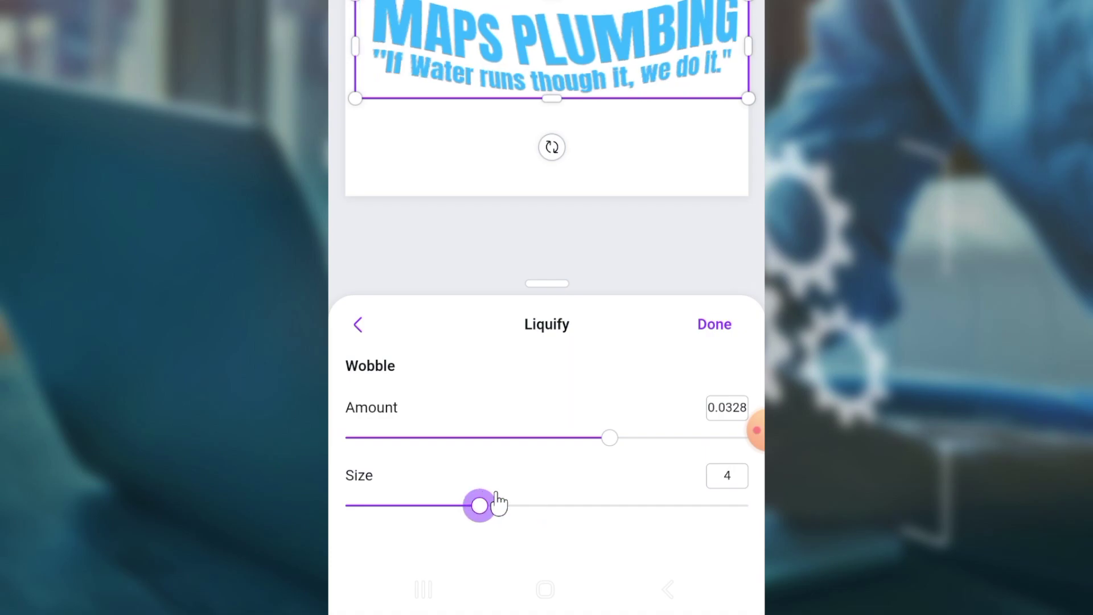
pyautogui.click(715, 327)
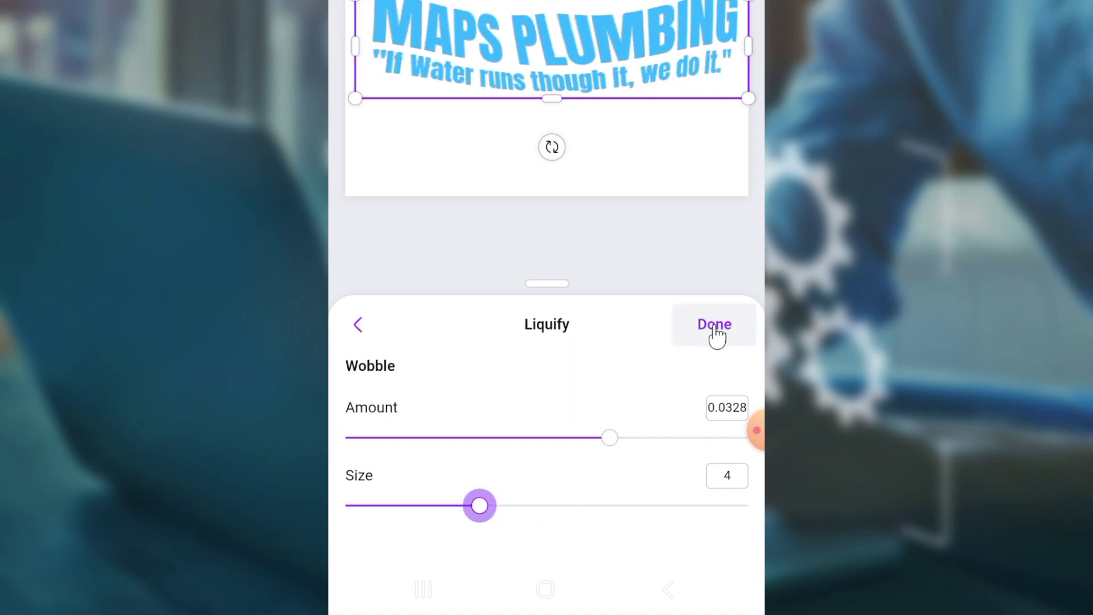
pyautogui.click(649, 196)
pyautogui.click(631, 278)
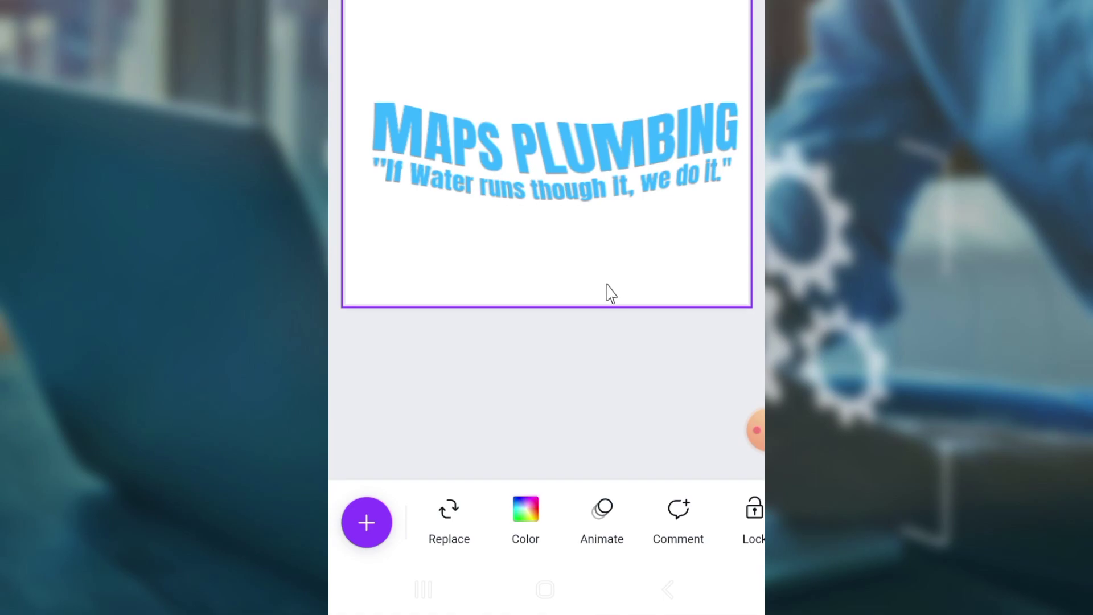
# Step: Add the blue water tap graphic with two drops from the starred items to the logo page
pyautogui.click(368, 526)
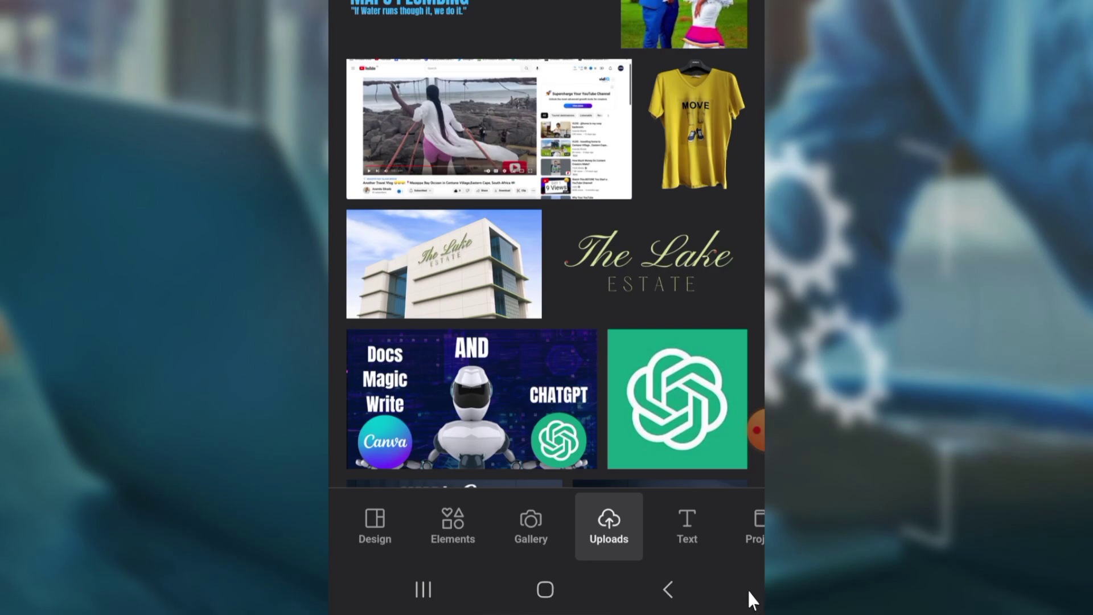
pyautogui.hscroll(5, 747, 589)
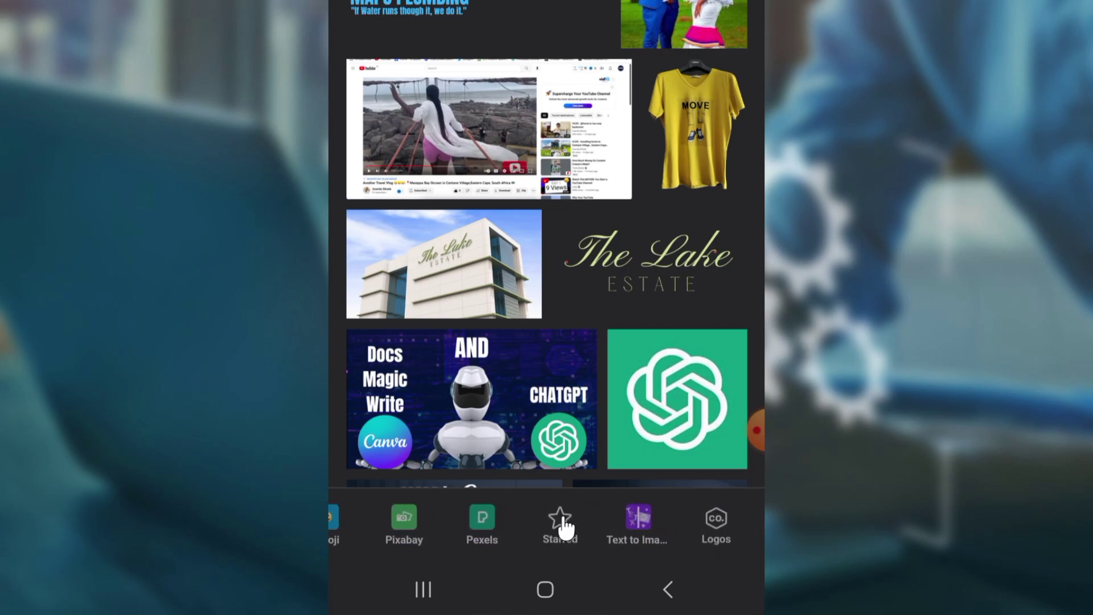
pyautogui.click(565, 522)
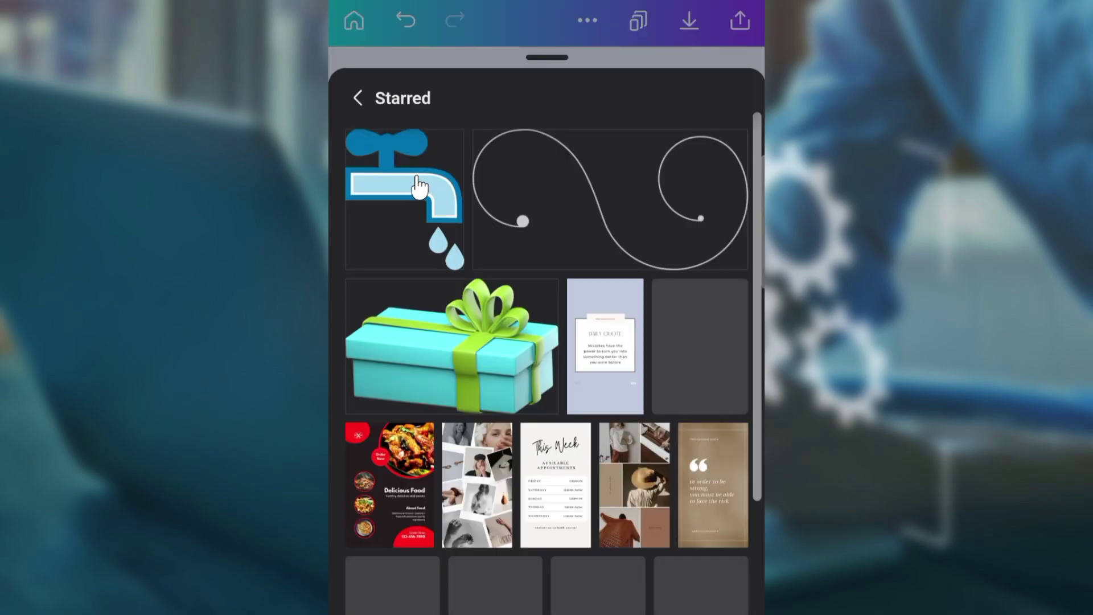
pyautogui.click(426, 196)
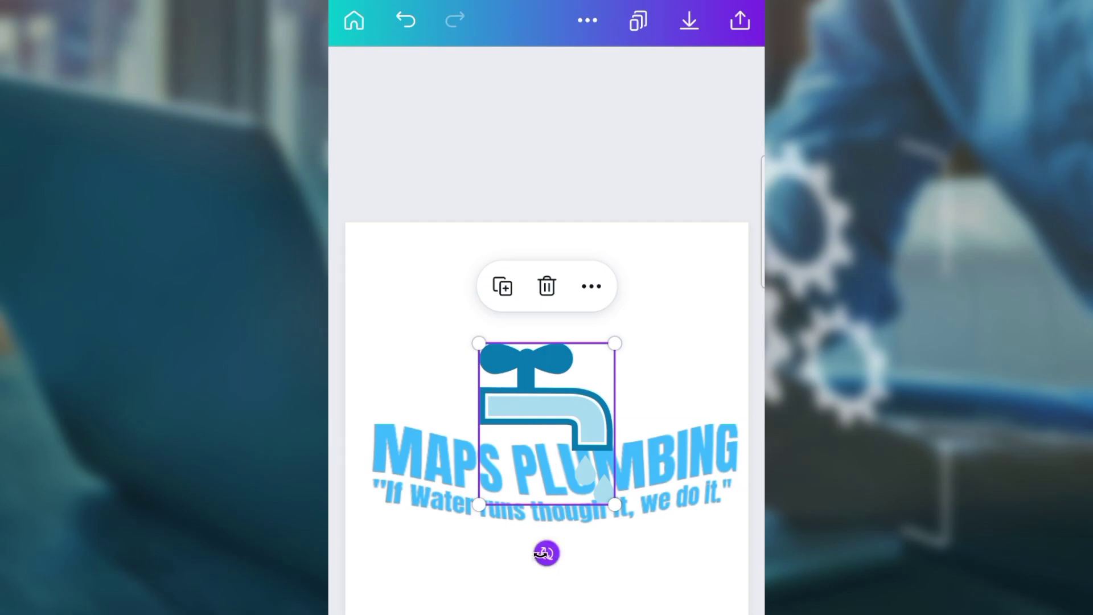
# Step: Tilt the tap graphic counter-clockwise, move it above the MAPS PLUMBING heading and nudge it slightly down towards the text
pyautogui.moveTo(547, 554); pyautogui.dragTo(608, 544)
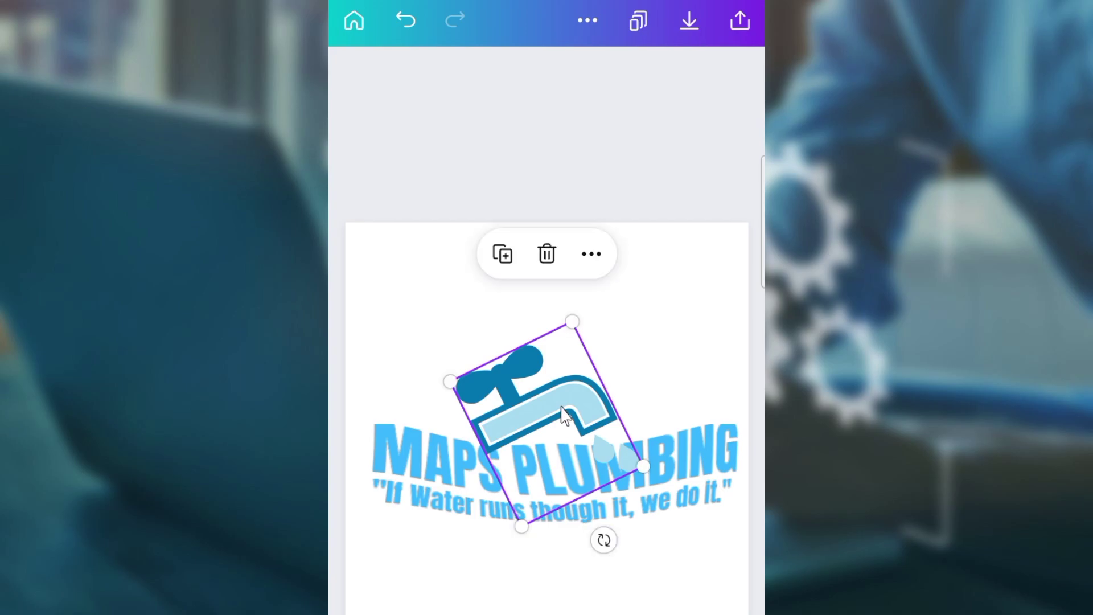
pyautogui.moveTo(573, 396); pyautogui.dragTo(561, 367)
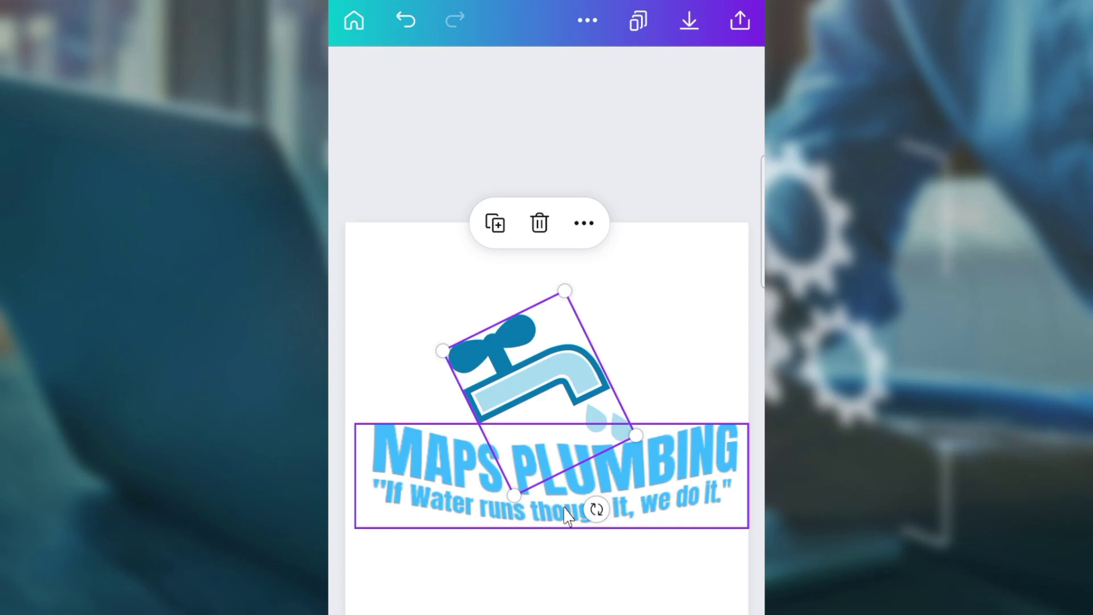
pyautogui.click(630, 511)
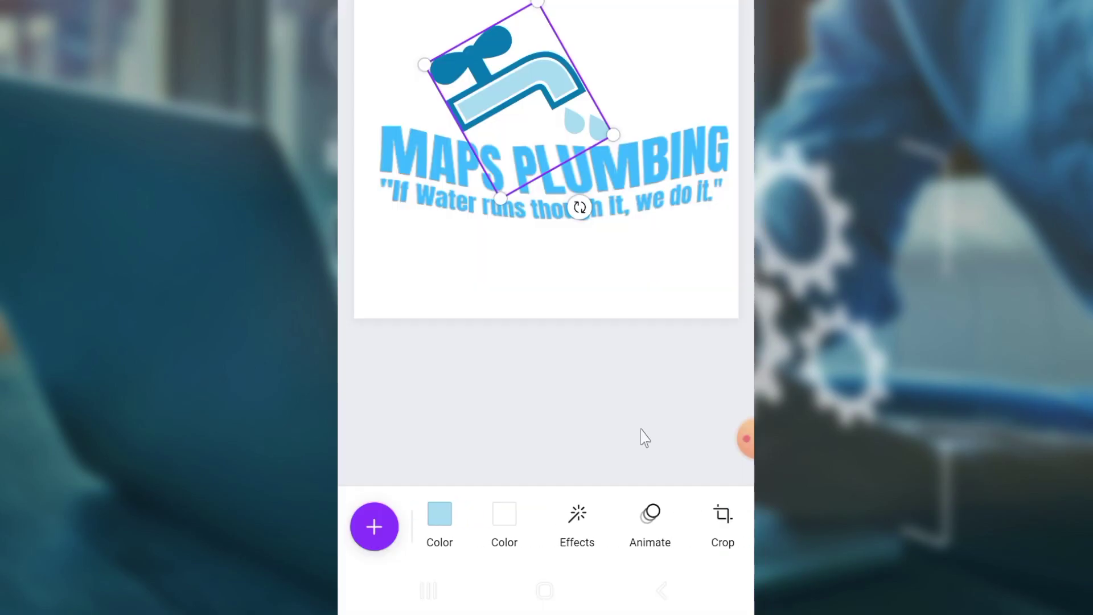
pyautogui.hscroll(5, 577, 524)
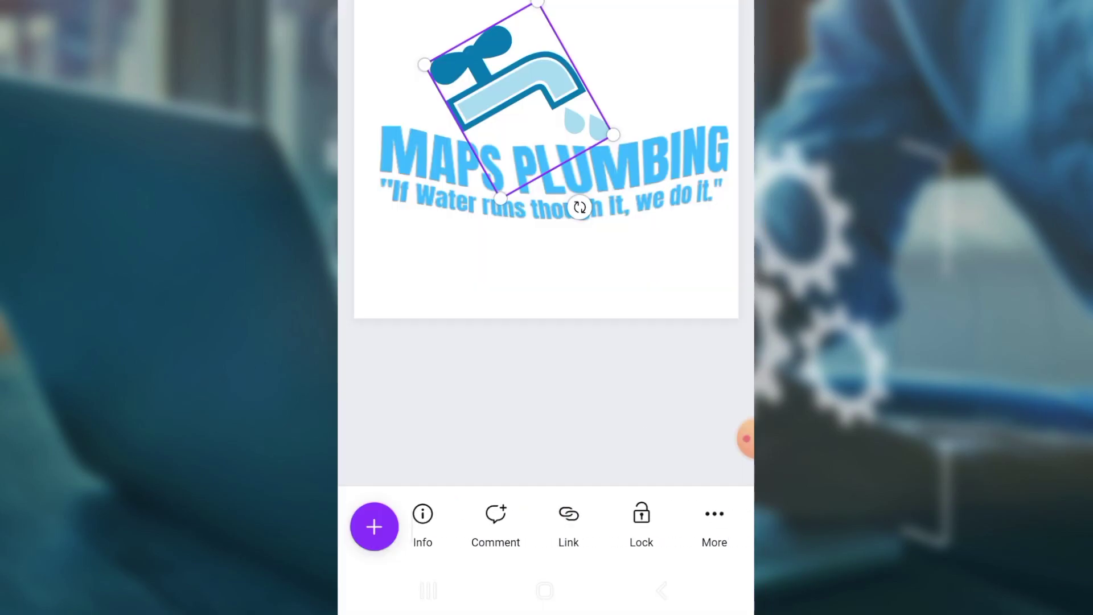
pyautogui.hscroll(-3, 577, 524)
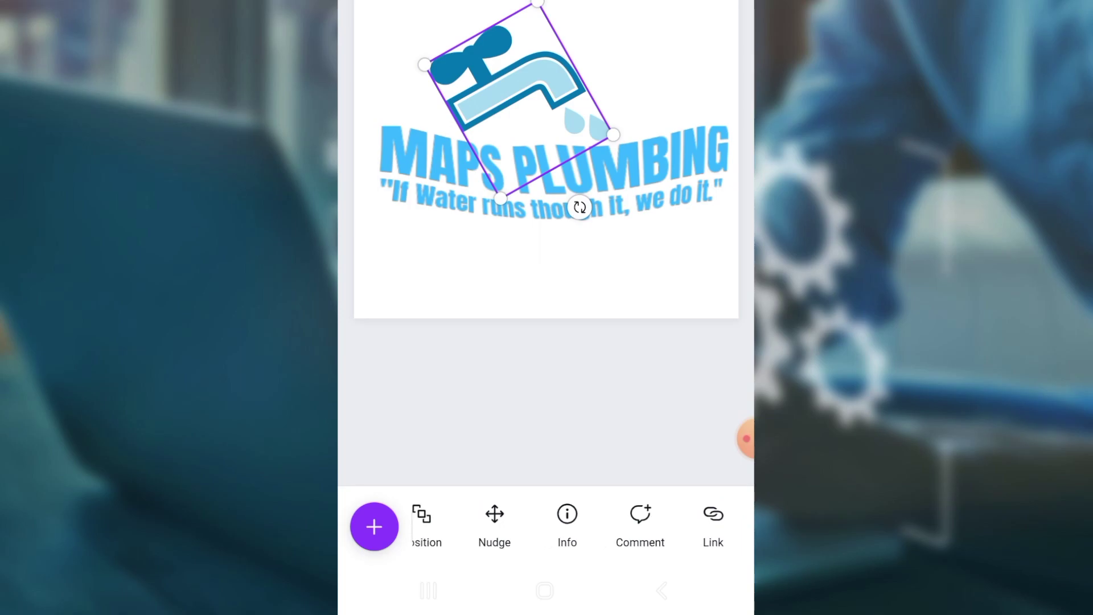
pyautogui.click(494, 524)
pyautogui.click(594, 530)
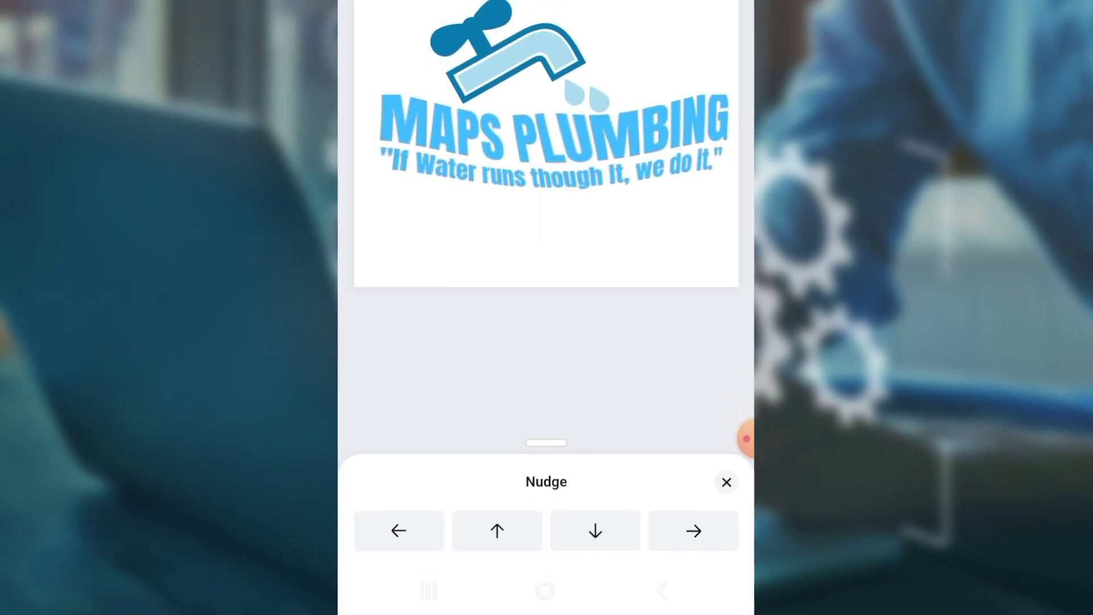
pyautogui.click(595, 530)
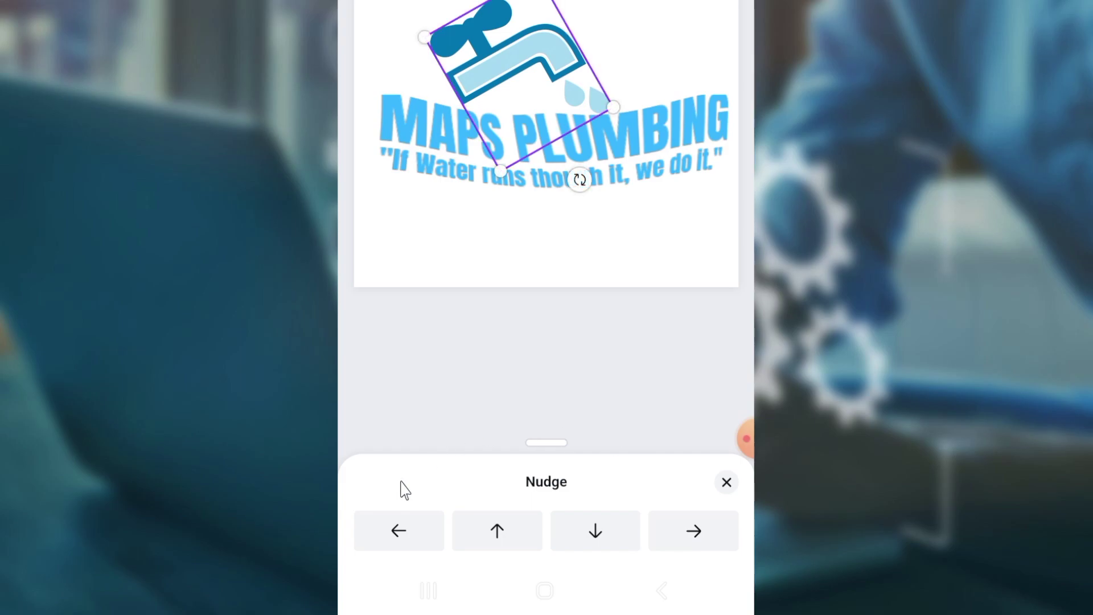
pyautogui.press('Escape')
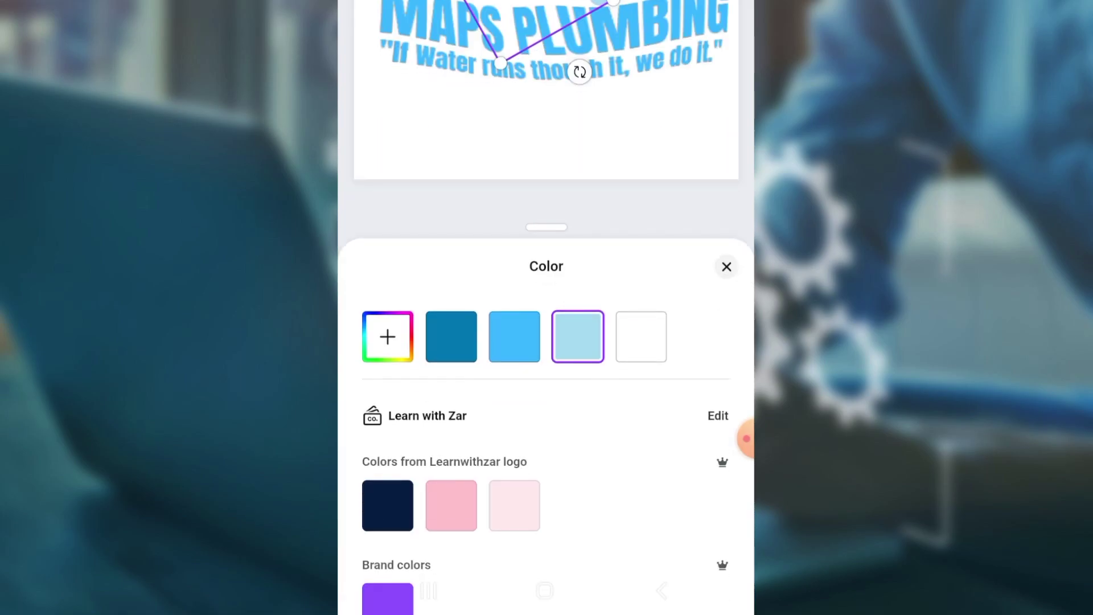
# Step: Recolour the pale blue parts of the tap and its drops with the brighter light blue of the heading
pyautogui.click(514, 336)
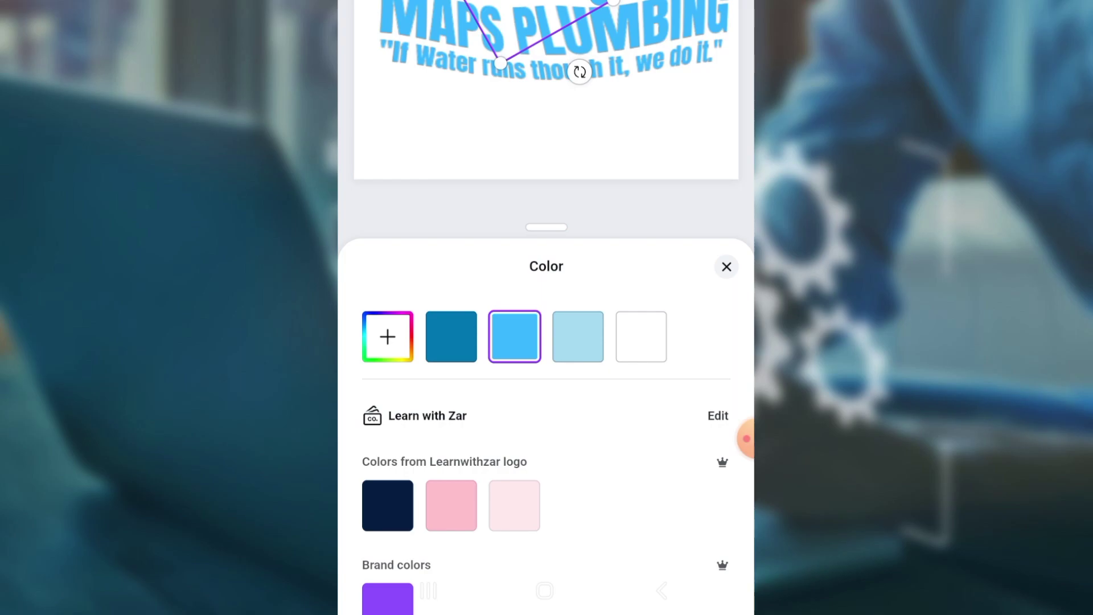
pyautogui.press('Escape')
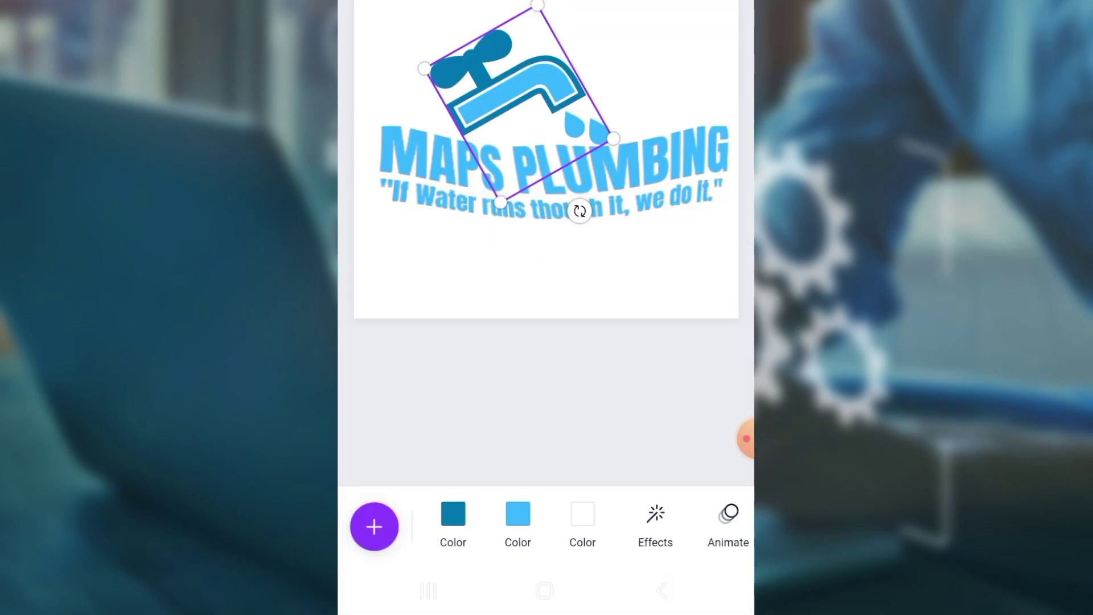
pyautogui.click(503, 288)
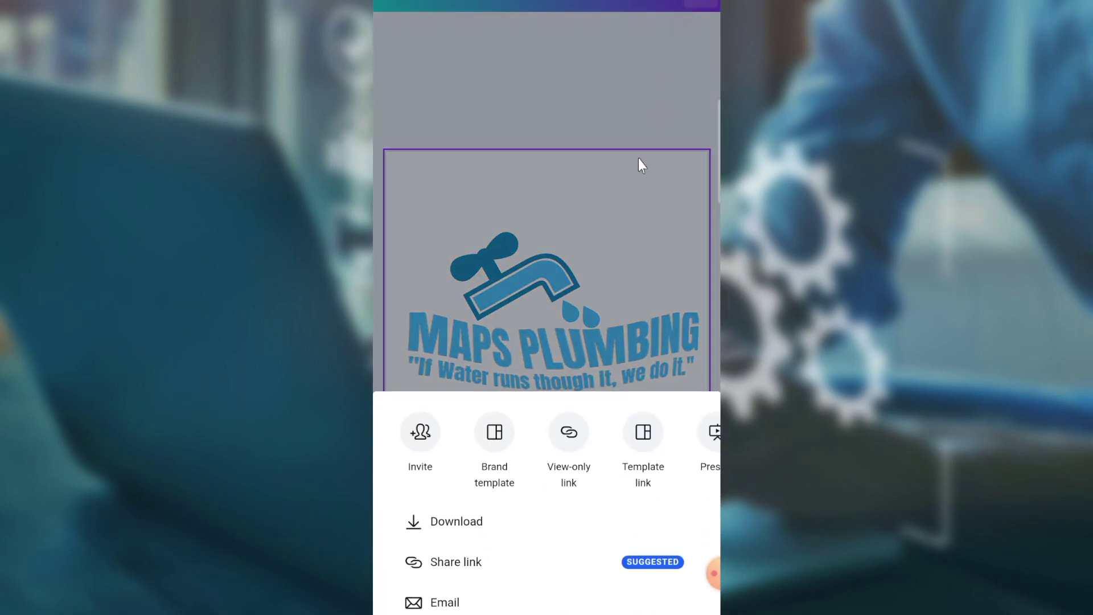
# Step: Download only page 2 of the design as a PNG with a transparent background
pyautogui.click(506, 532)
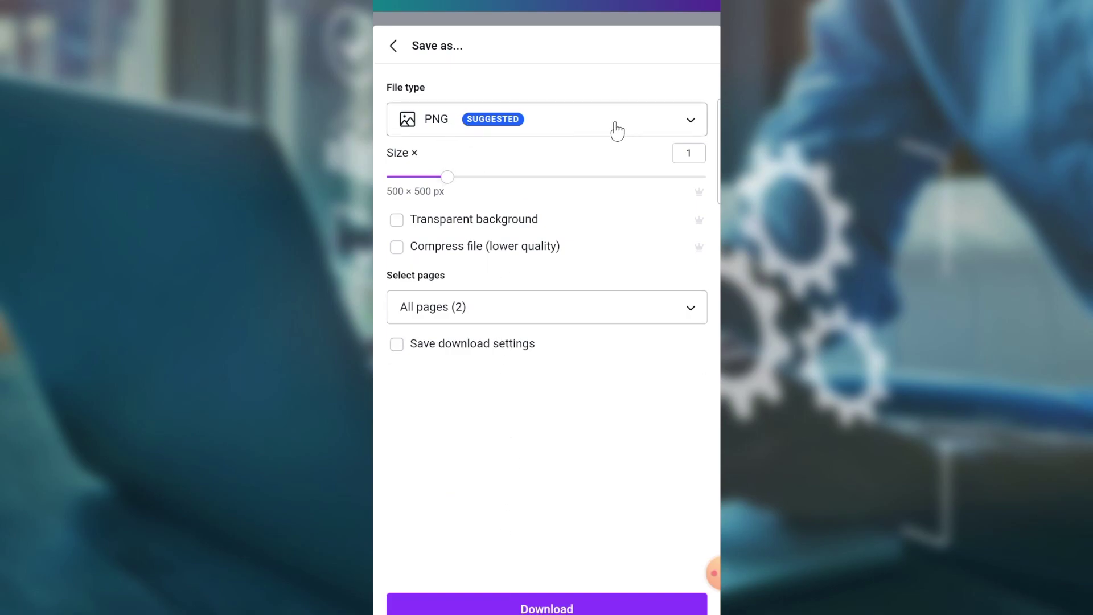
pyautogui.click(399, 222)
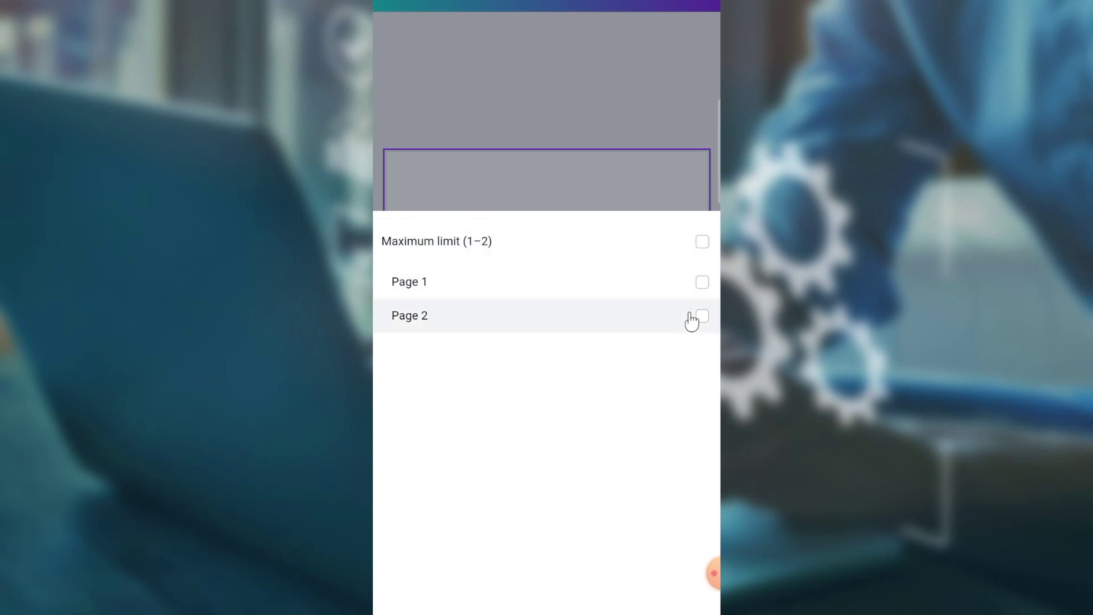
pyautogui.click(702, 316)
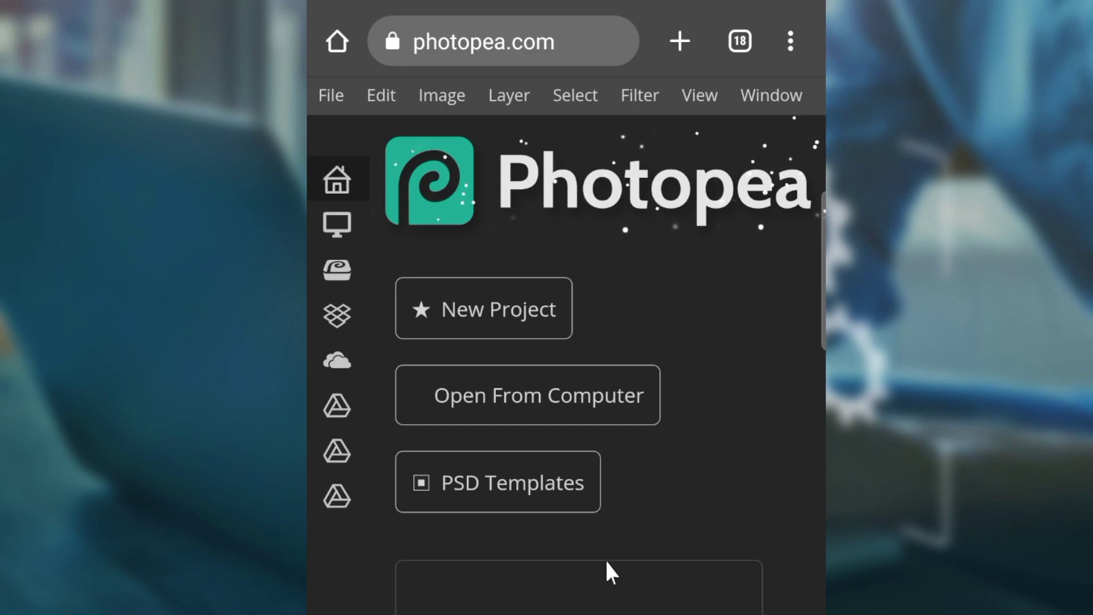
# Step: Switch to Photopea and open the dark-wall "YOUR LOGO DESIGN HERE" logo mockup from the Mockups category of the PSD templates
pyautogui.click(516, 488)
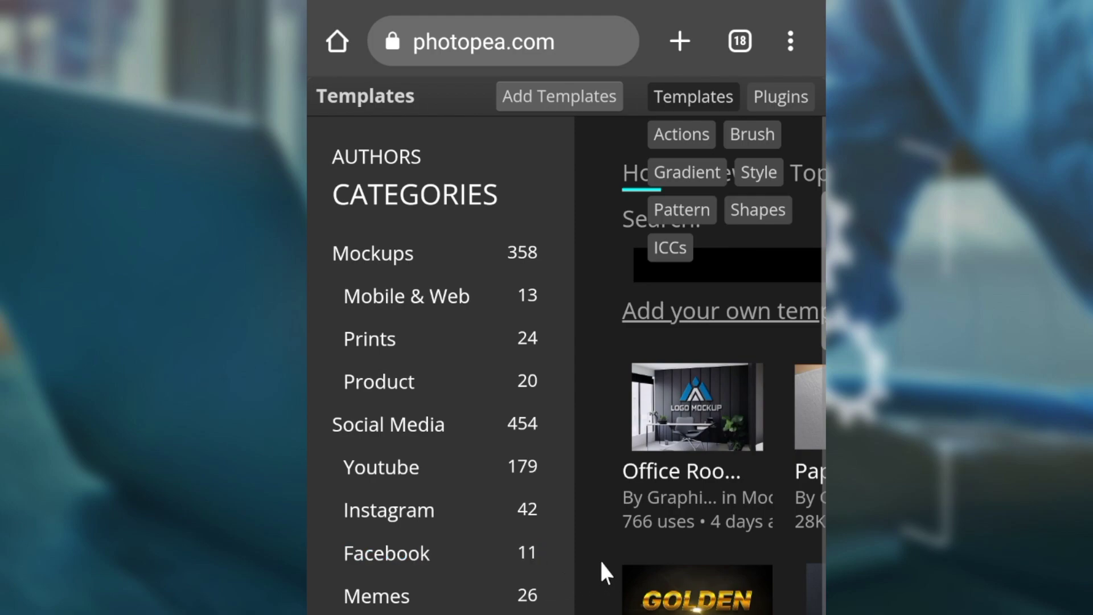
pyautogui.click(399, 267)
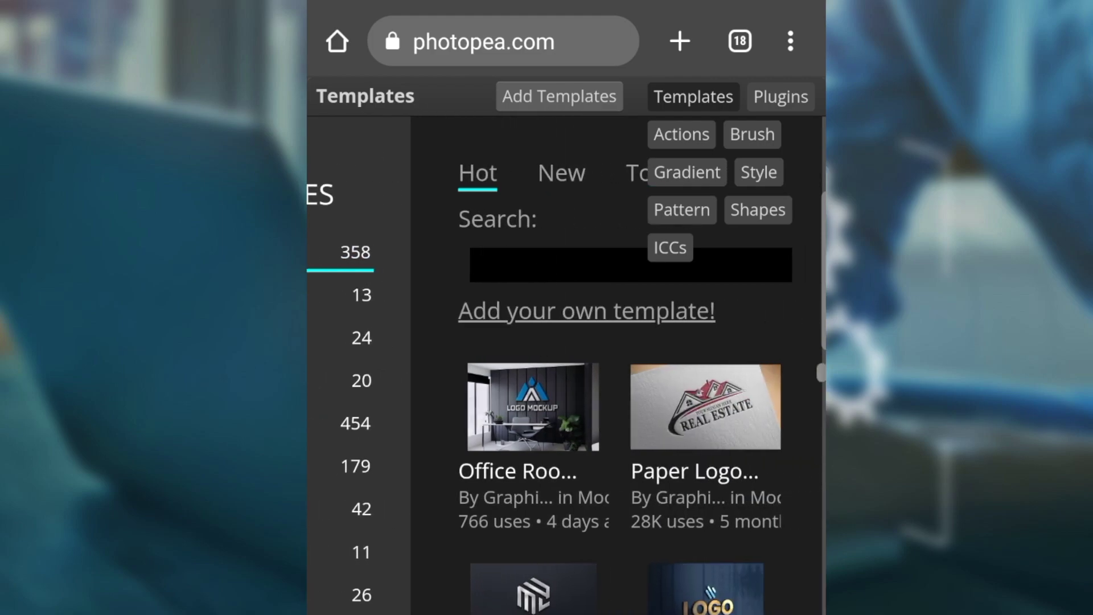
pyautogui.scroll(2, 610, 544)
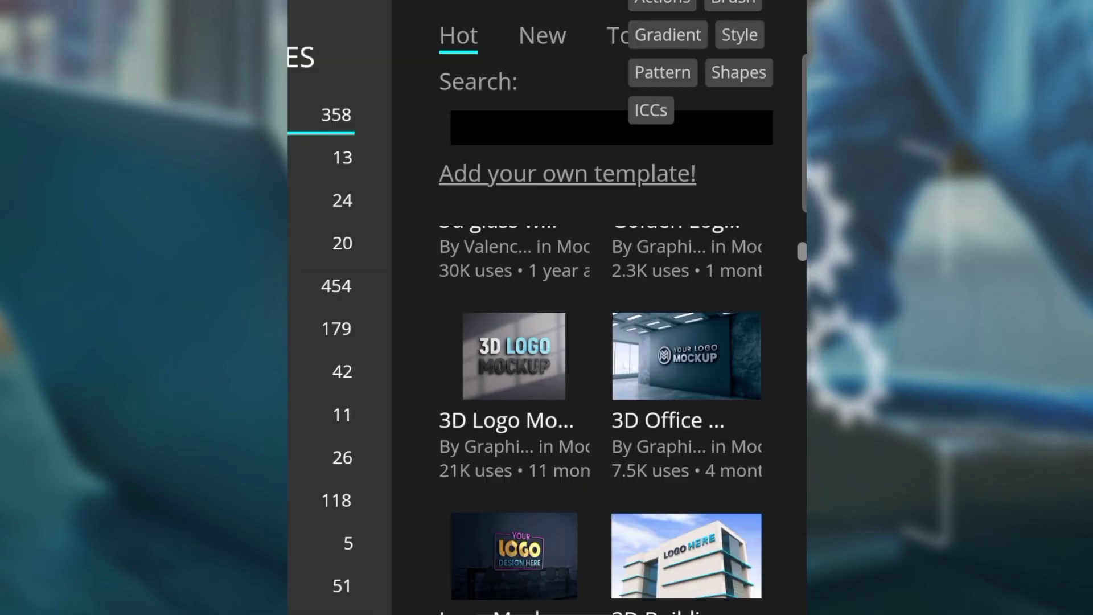
pyautogui.scroll(-2, 601, 420)
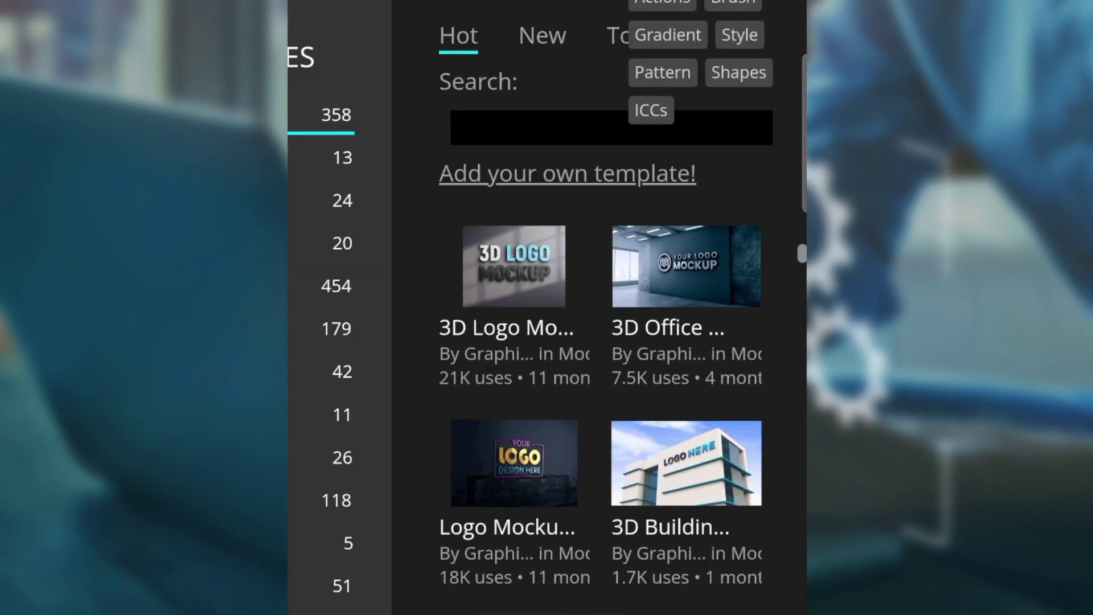
pyautogui.click(513, 462)
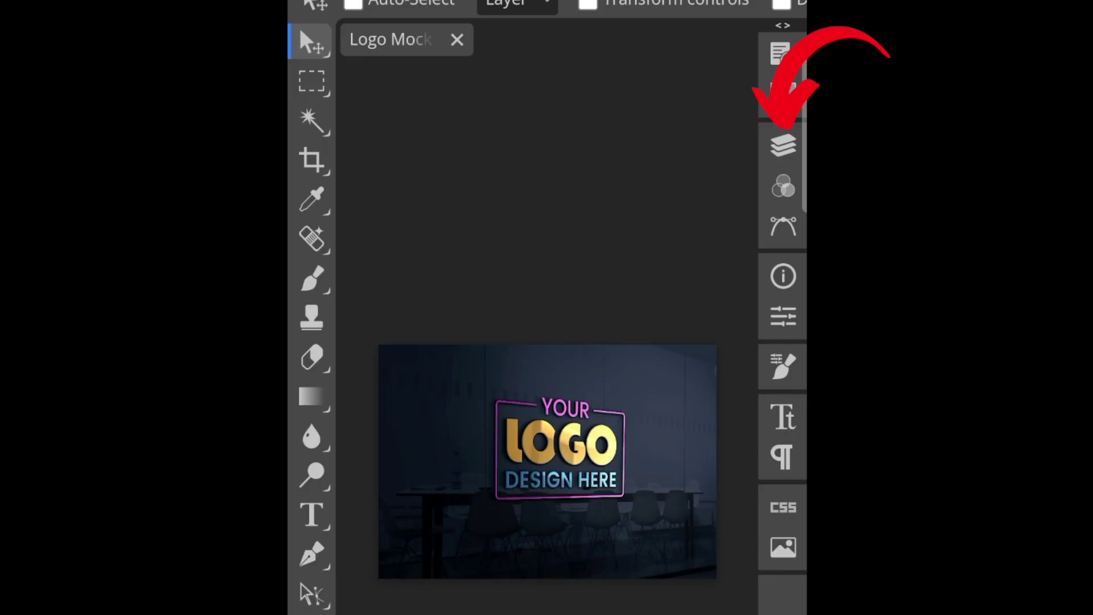
# Step: Open the [YOUR LOGO HERE] smart object for editing and hide its Group 3 copy folder
pyautogui.click(782, 145)
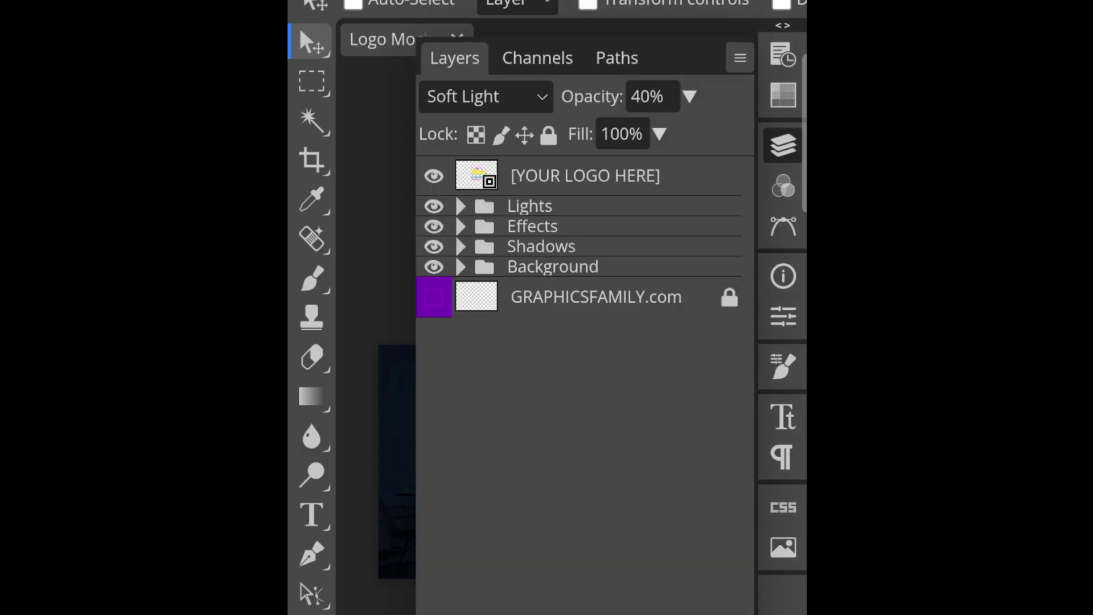
pyautogui.click(476, 176)
pyautogui.doubleClick(475, 176)
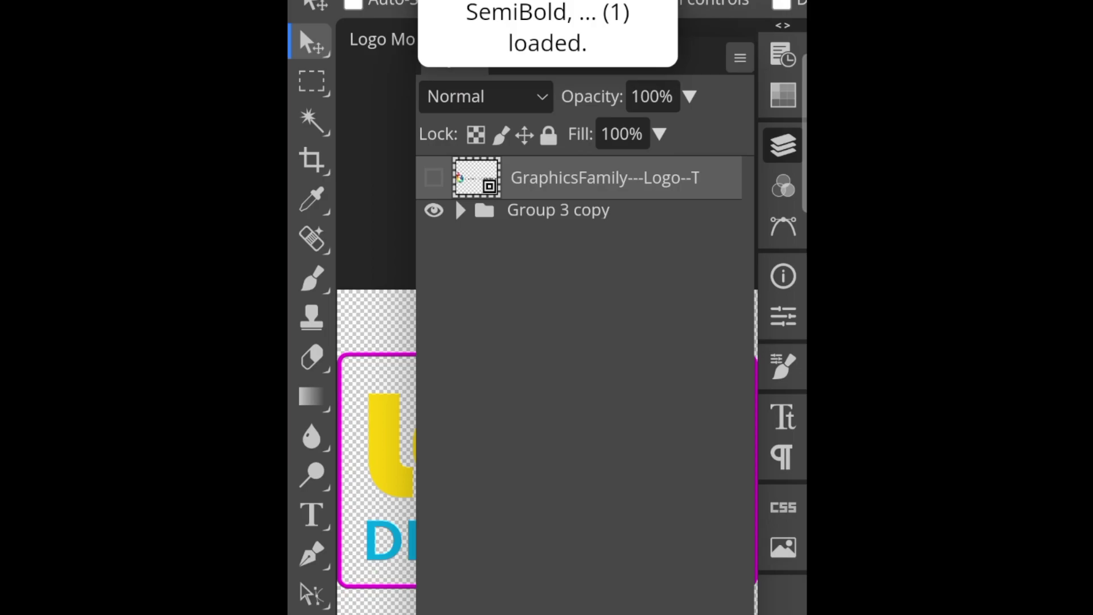
pyautogui.click(433, 210)
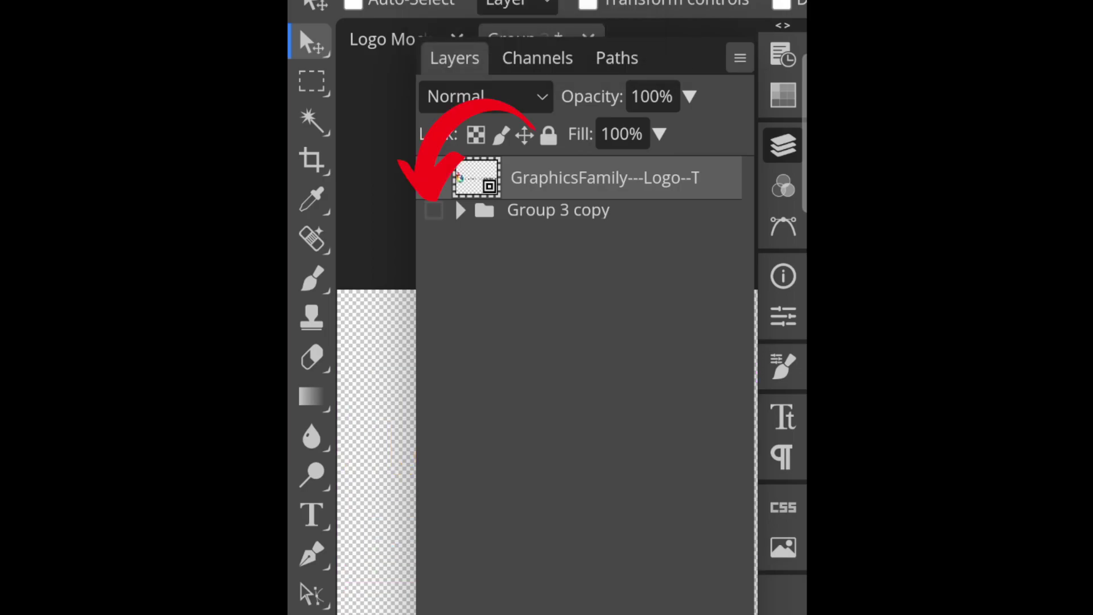
pyautogui.click(782, 145)
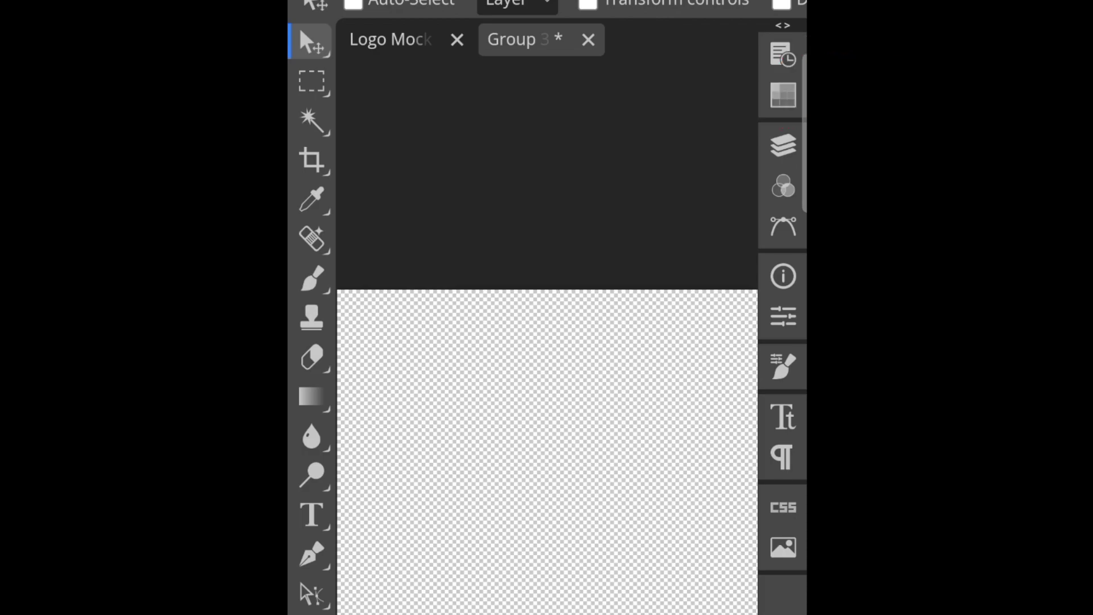
# Step: Place the downloaded logo PNG 20230107_134404_0000 from the recent files into the smart object
pyautogui.click(378, 80)
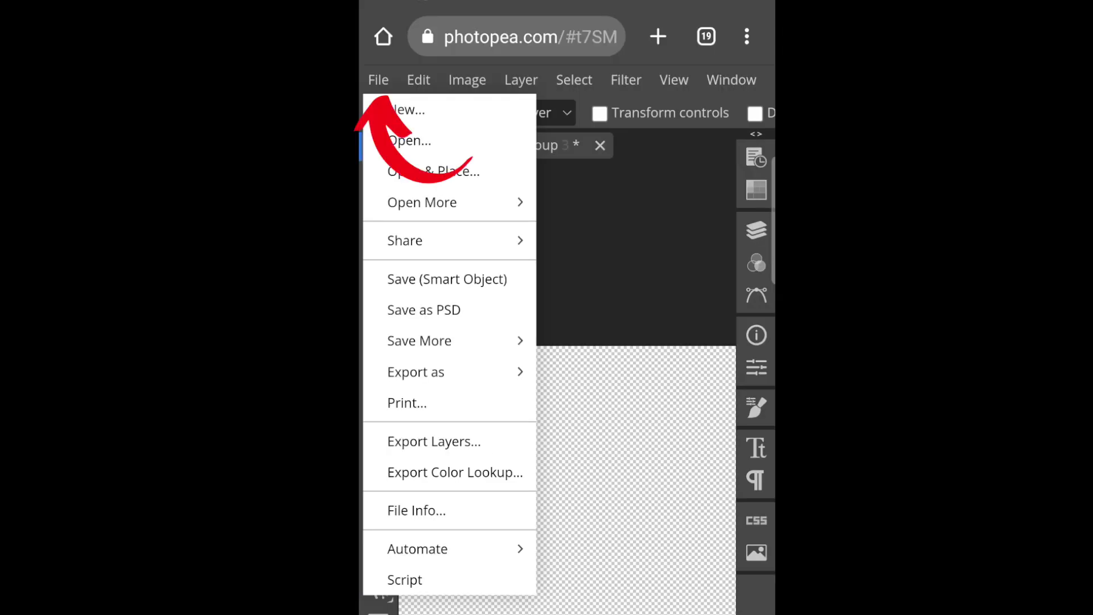
pyautogui.click(433, 171)
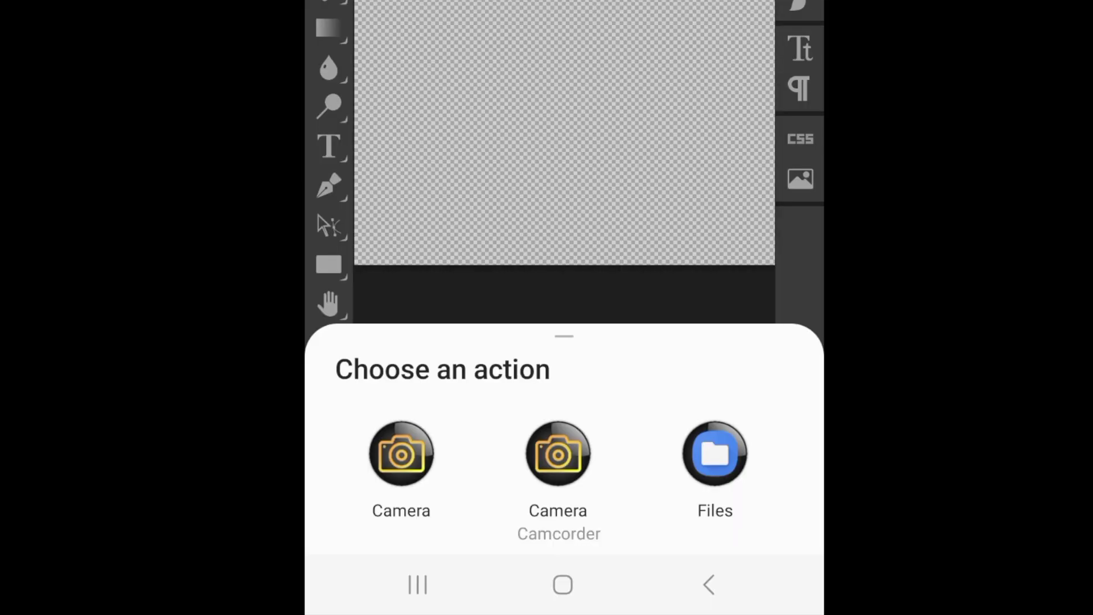
pyautogui.click(715, 454)
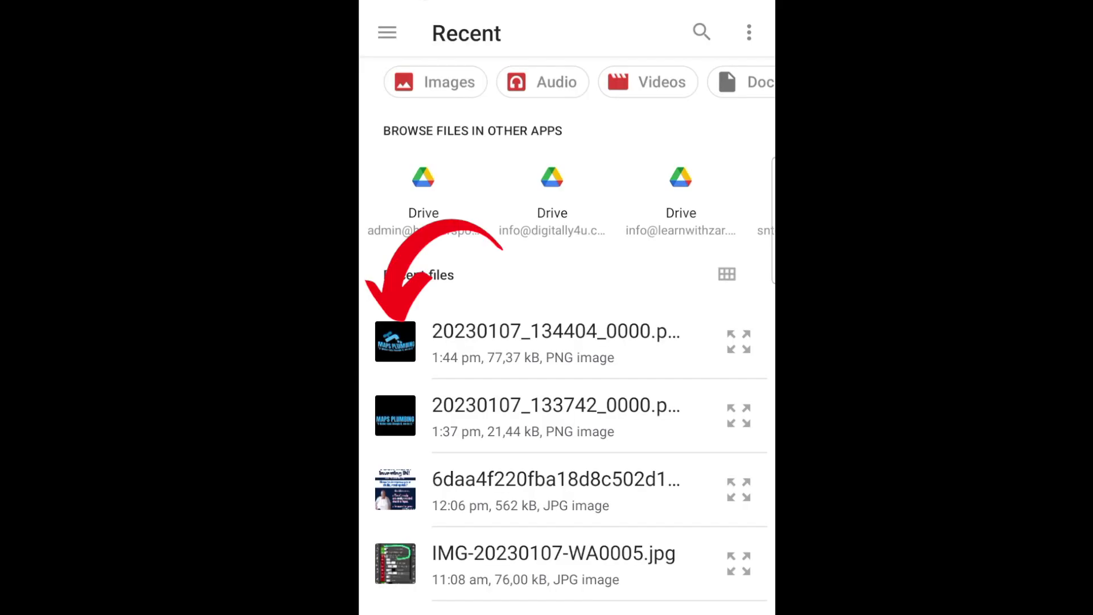
pyautogui.click(395, 342)
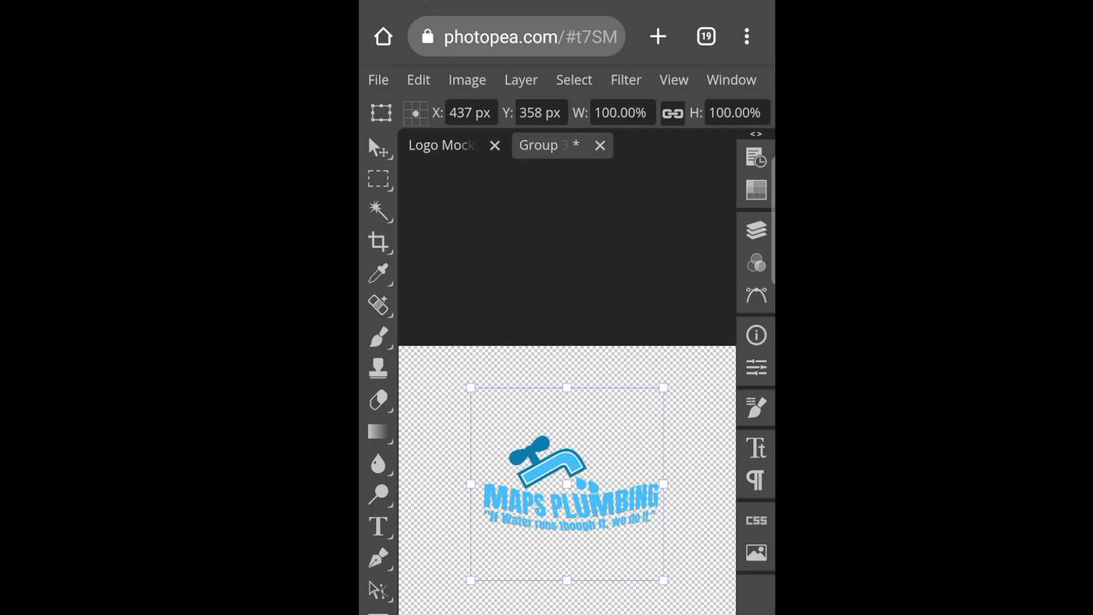
# Step: Scale the placed logo to 178.40%, fit it within the canvas width and save the smart object
pyautogui.moveTo(567, 484); pyautogui.dragTo(471, 429)
pyautogui.moveTo(567, 525); pyautogui.dragTo(718, 611)
pyautogui.moveTo(546, 504); pyautogui.dragTo(558, 465)
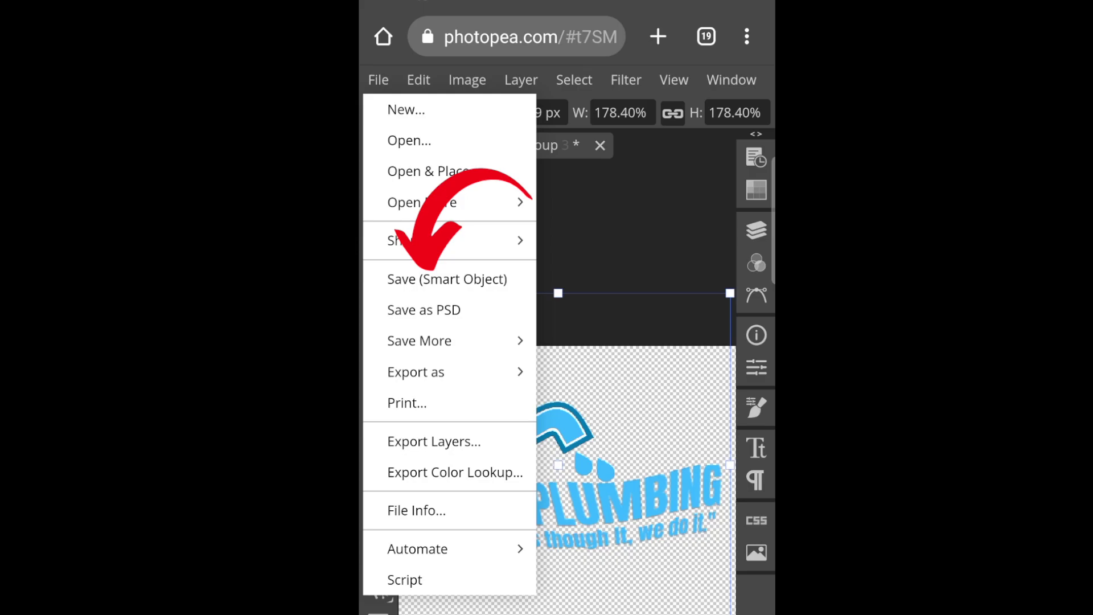
pyautogui.click(446, 279)
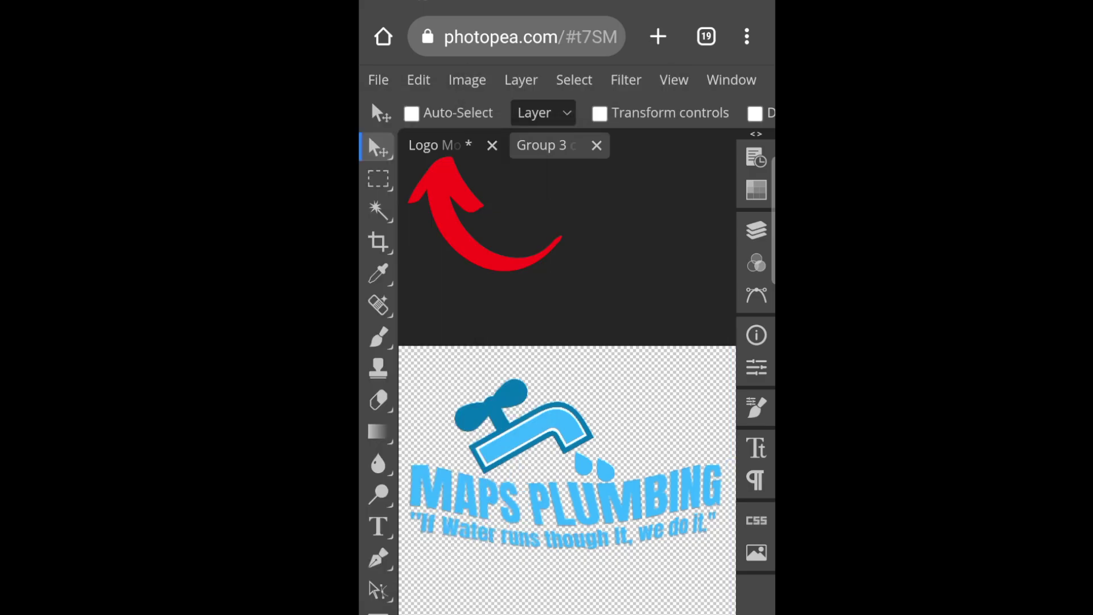
# Step: Return to the logo mockup document and export it as PNG
pyautogui.click(435, 146)
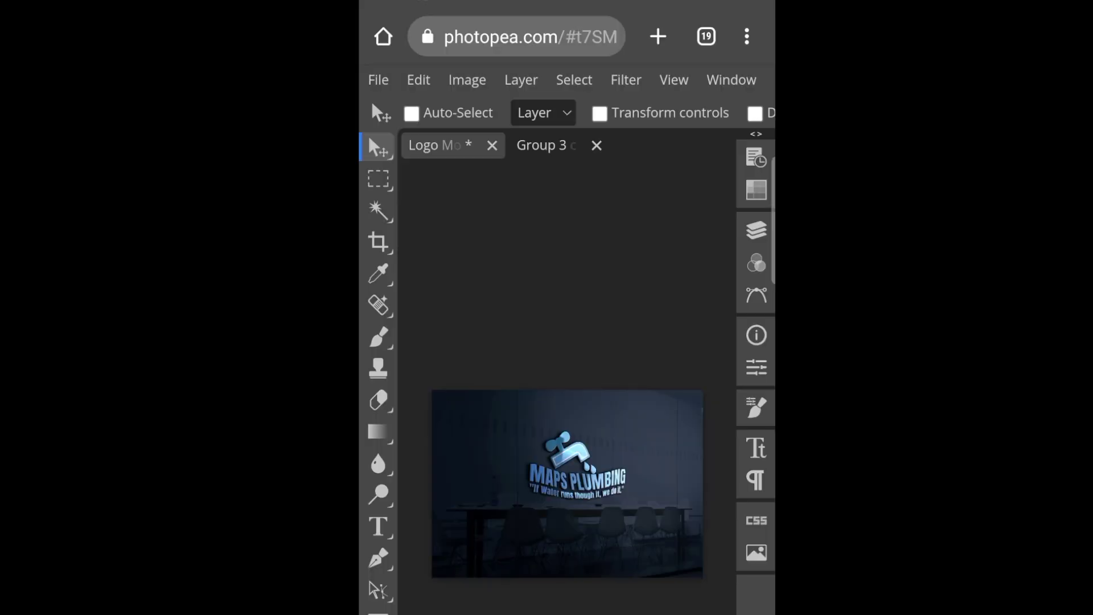
pyautogui.click(378, 80)
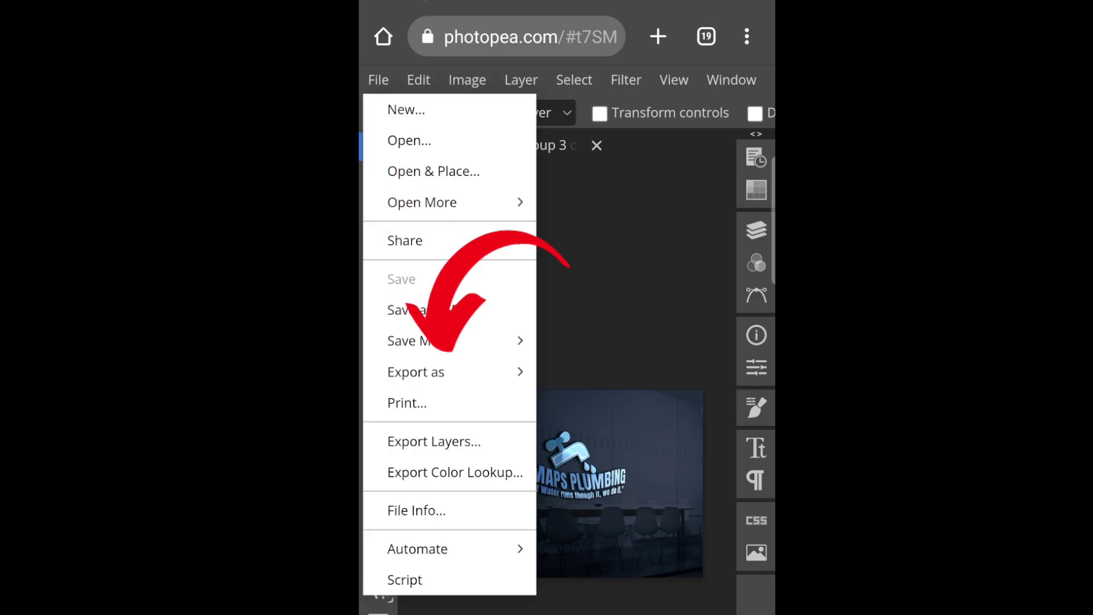
pyautogui.click(416, 372)
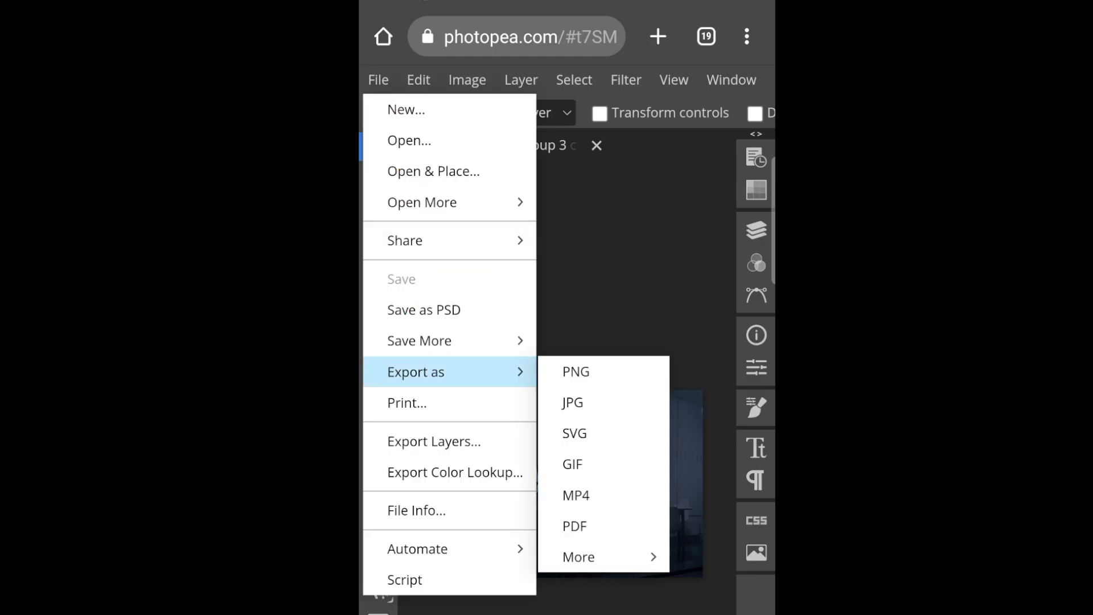
pyautogui.click(575, 371)
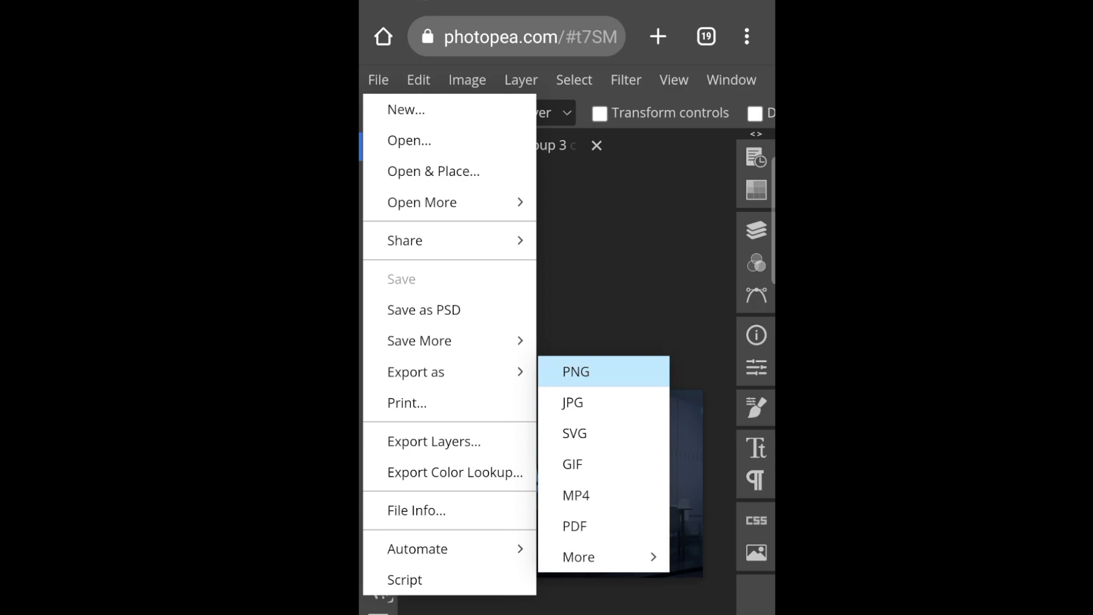